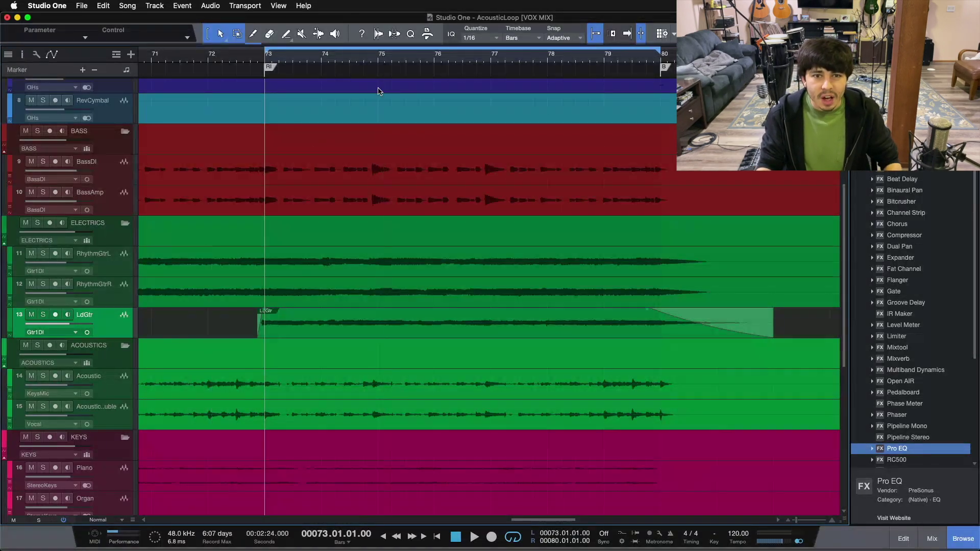
Turn looping off and play the full mix from bar 70 through the lead guitar part that starts at bar 73
key(shift+f)
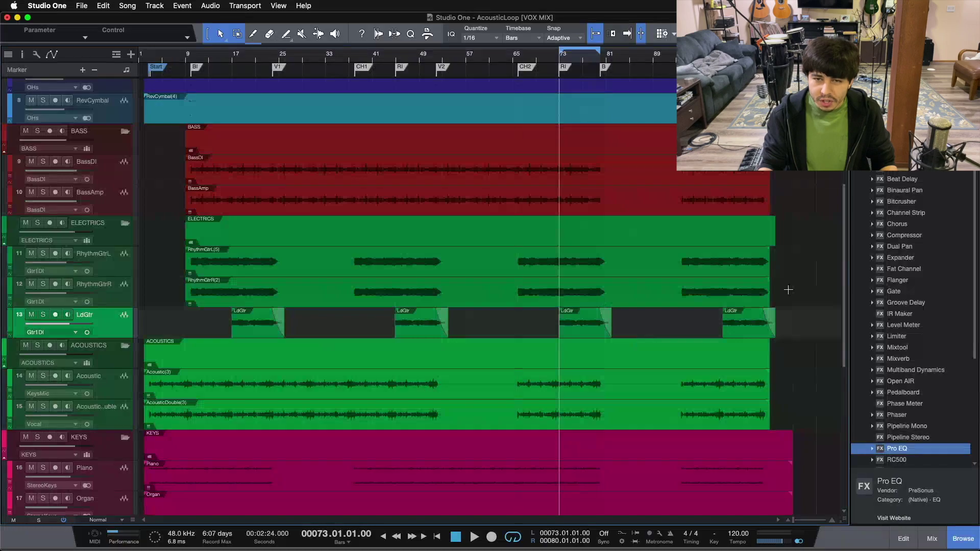
mouse_move(562, 65)
mouse_down()
mouse_move(484, 82)
mouse_move(427, 79)
mouse_move(437, 87)
mouse_up()
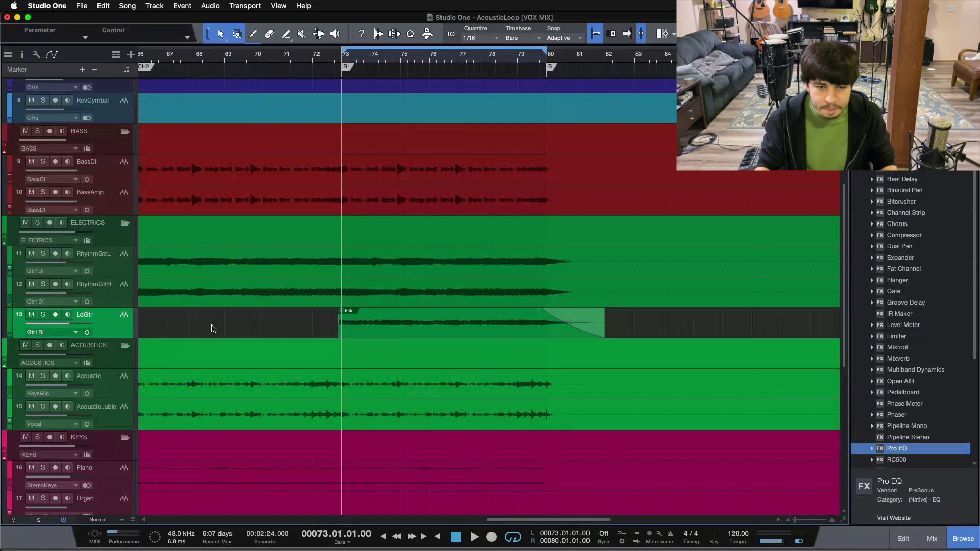
click(311, 56)
click(283, 58)
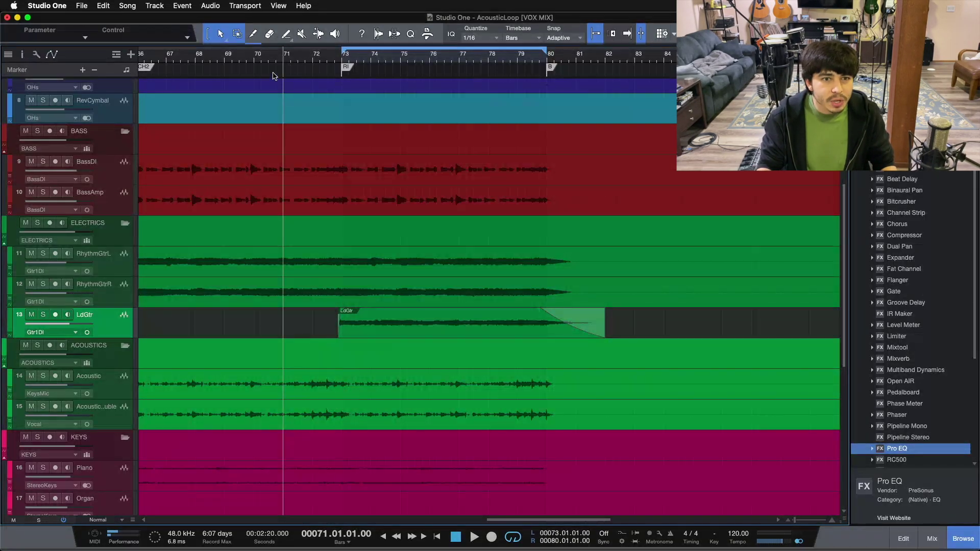
click(254, 56)
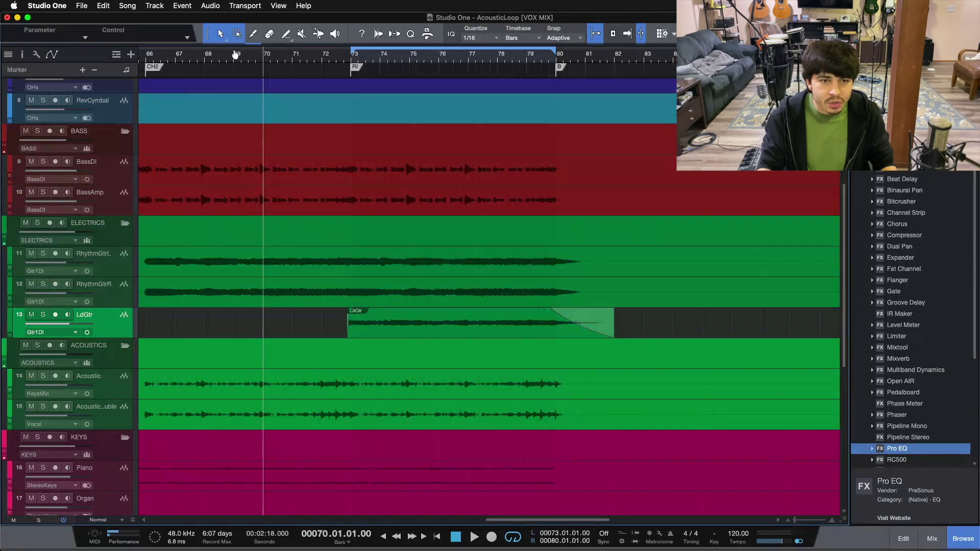
key(slash)
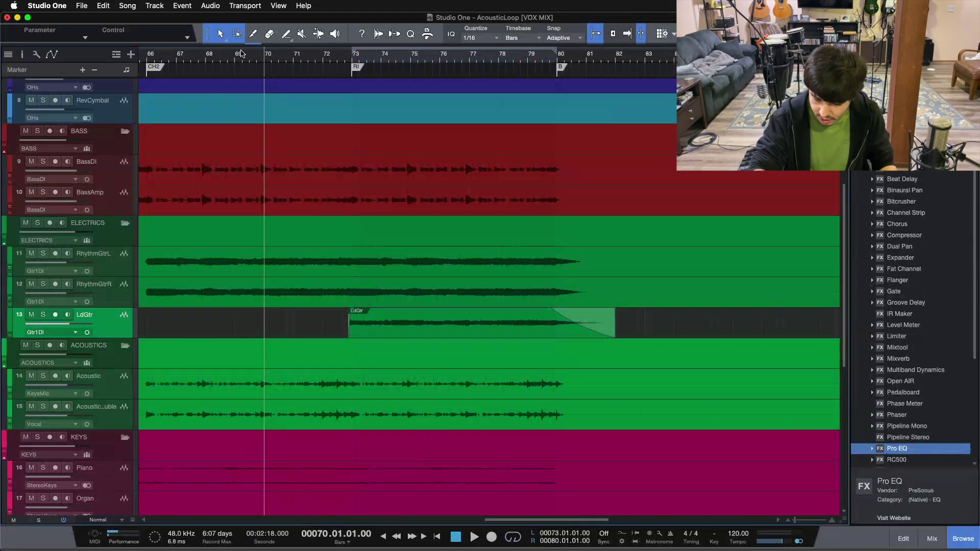
key(space)
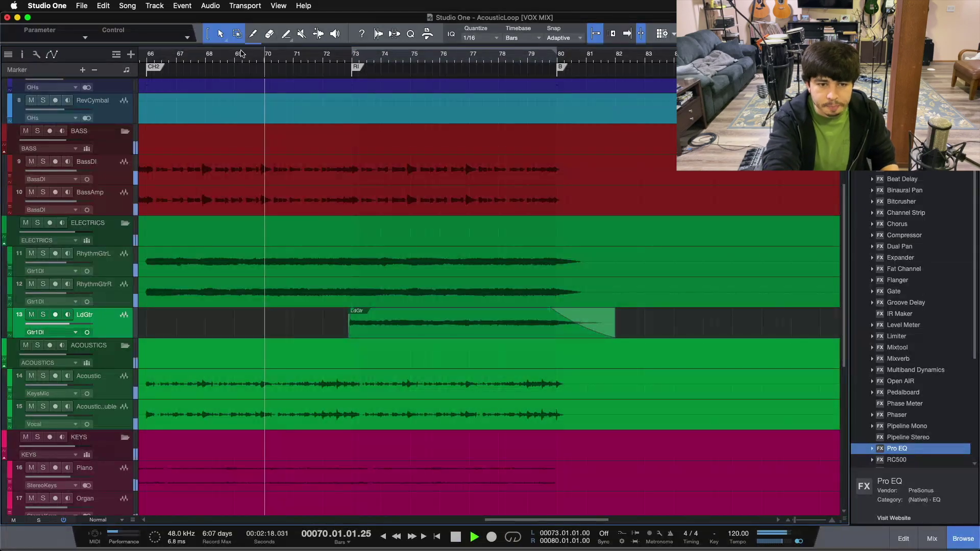
key(F3)
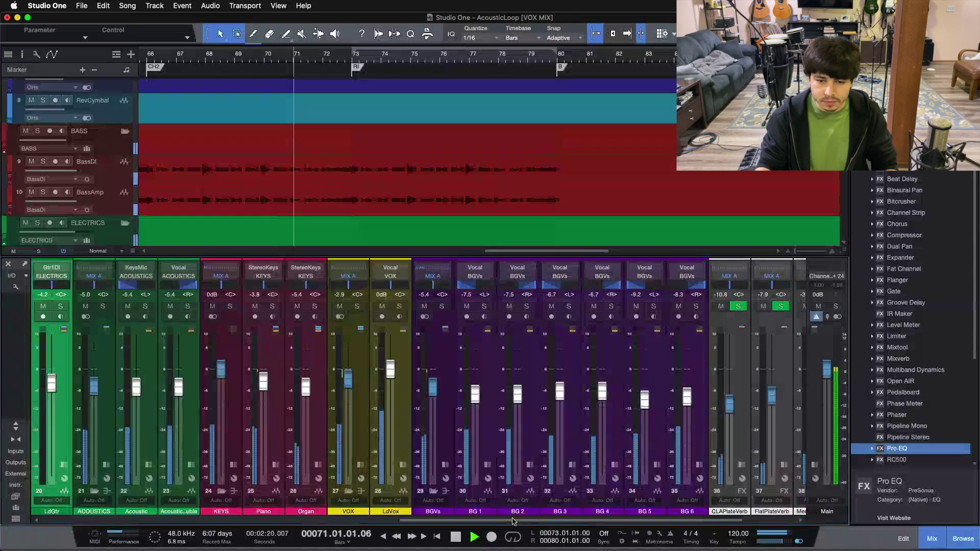
scroll(722, 503, right, 3)
key(F3)
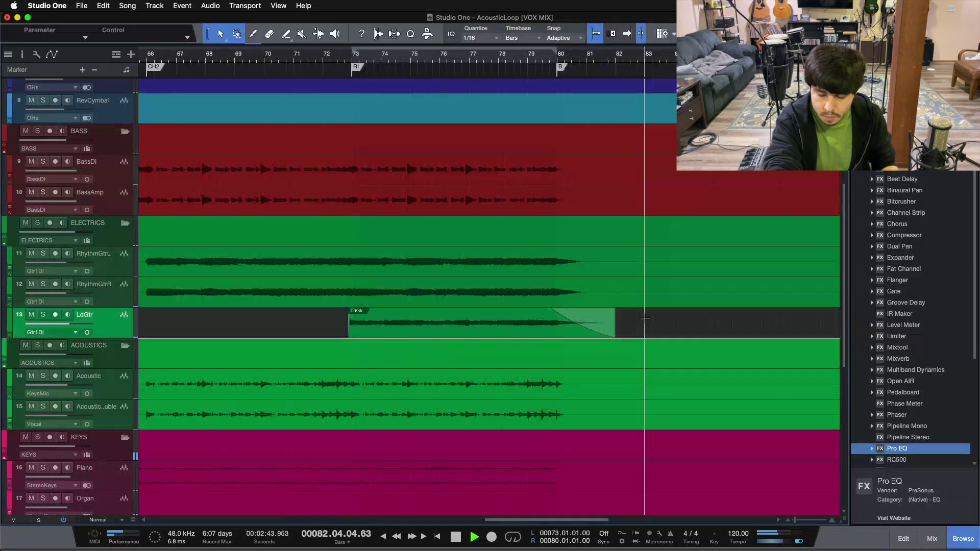
key(space)
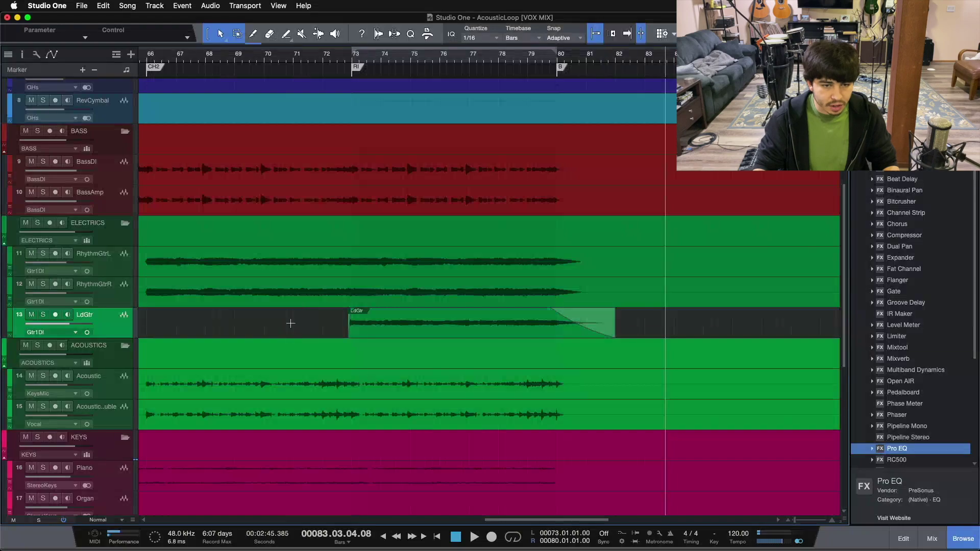
Duplicate the LdGtr track completely, including its events
key(alt+z)
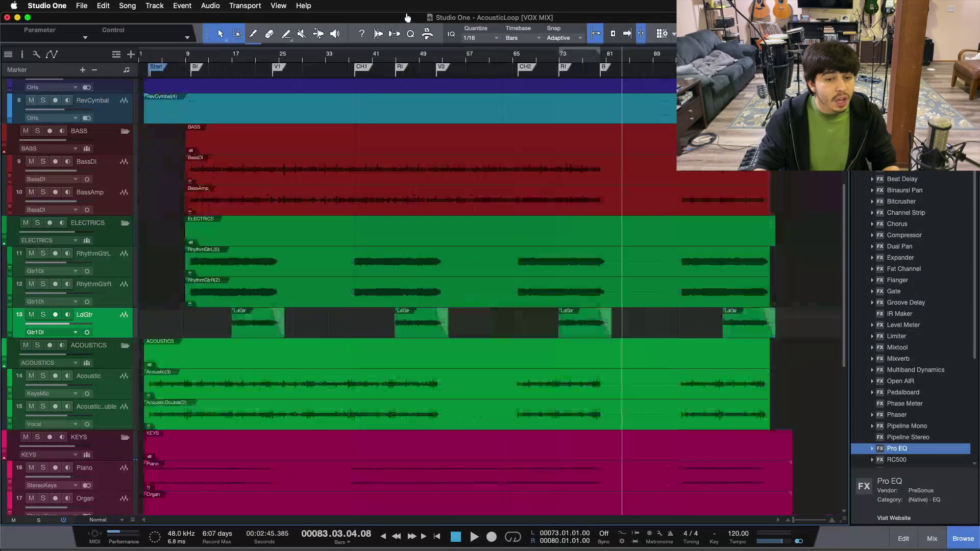
drag(578, 55, 466, 87)
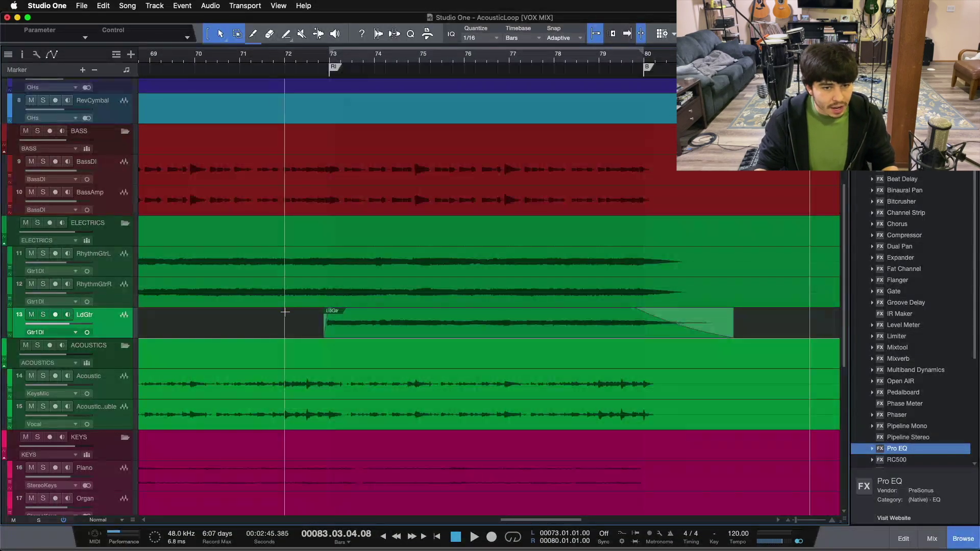
right_click(114, 324)
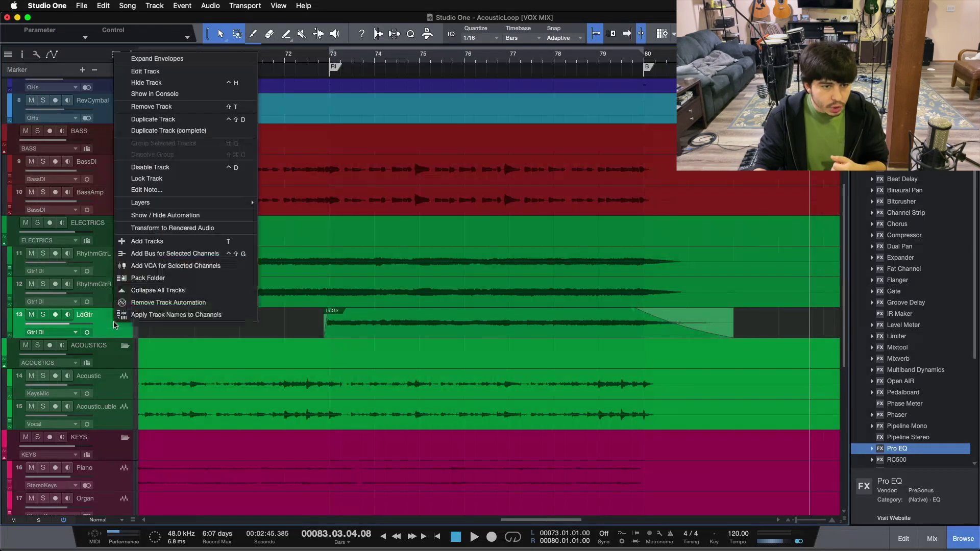
click(159, 130)
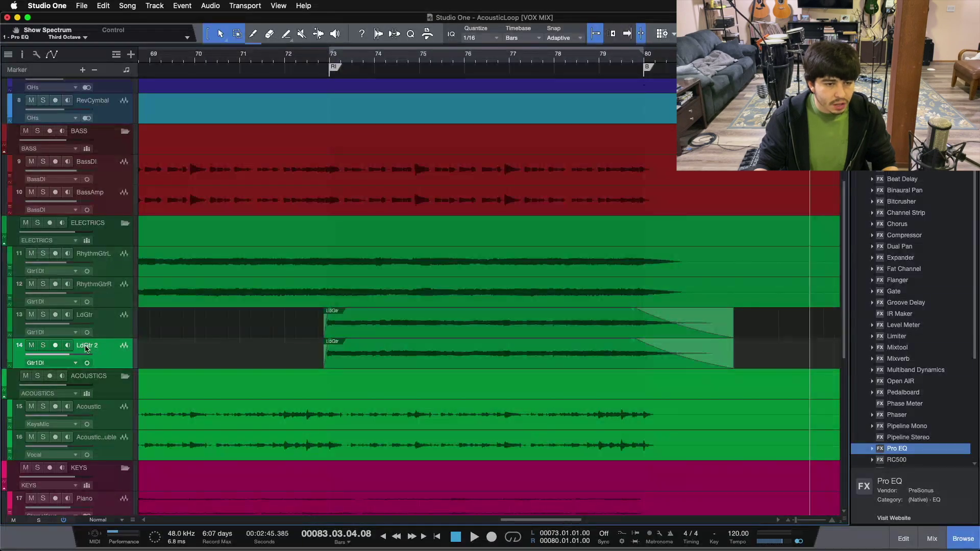
Solo the LdGtr 2 track with the loop from bar 73 to 80 enabled, and show the track's inspector
click(43, 346)
key(KP_1)
key(KP_Divide)
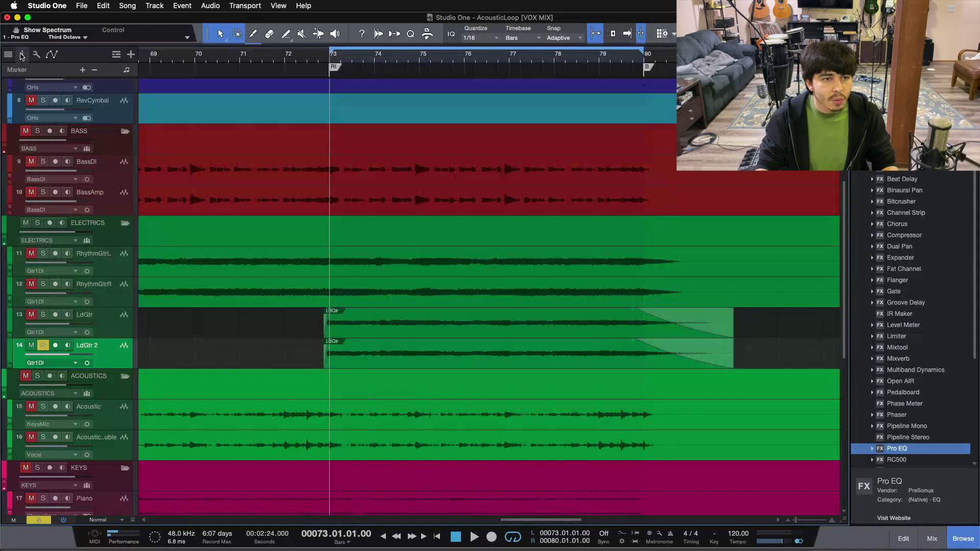
click(22, 55)
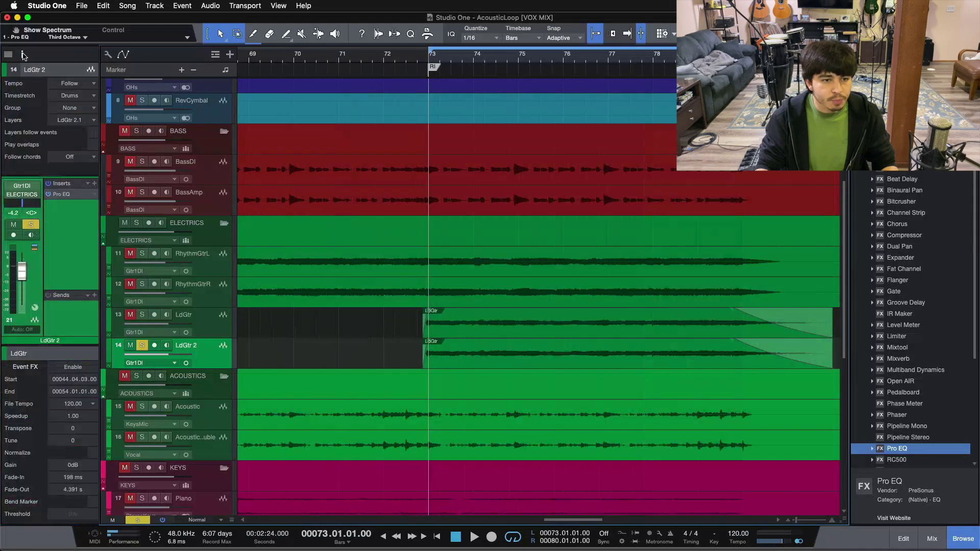
Delete the first two guitar events on the LdGtr 2 track, before the one at bar 73
click(488, 361)
key(w)
key(w)
key(w)
key(w)
key(w)
key(w)
key(w)
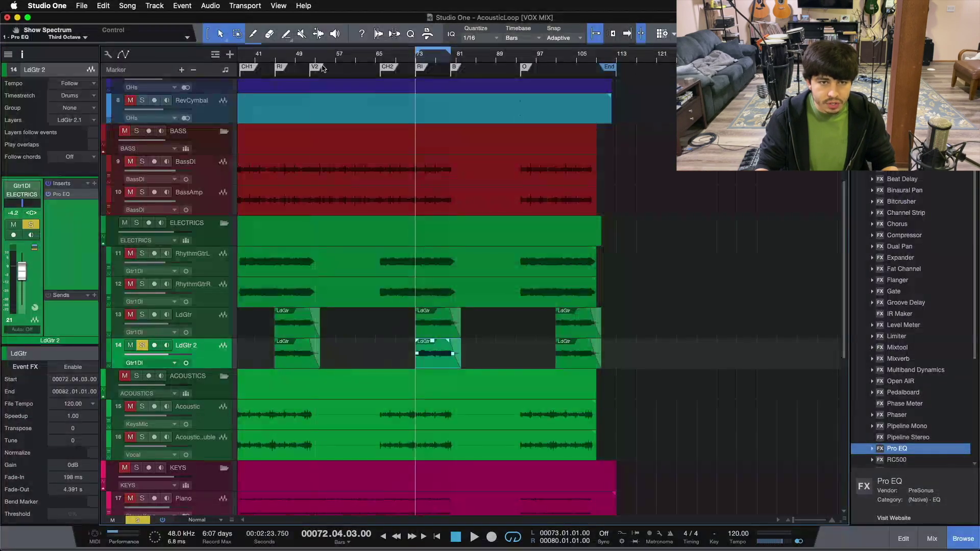
scroll(388, 360, left, 5)
drag(446, 361, 244, 356)
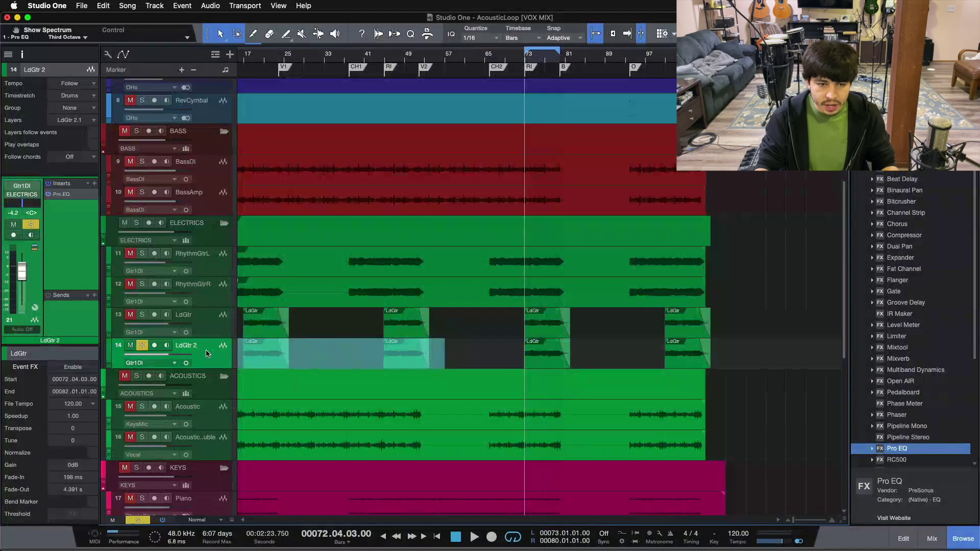
key(Delete)
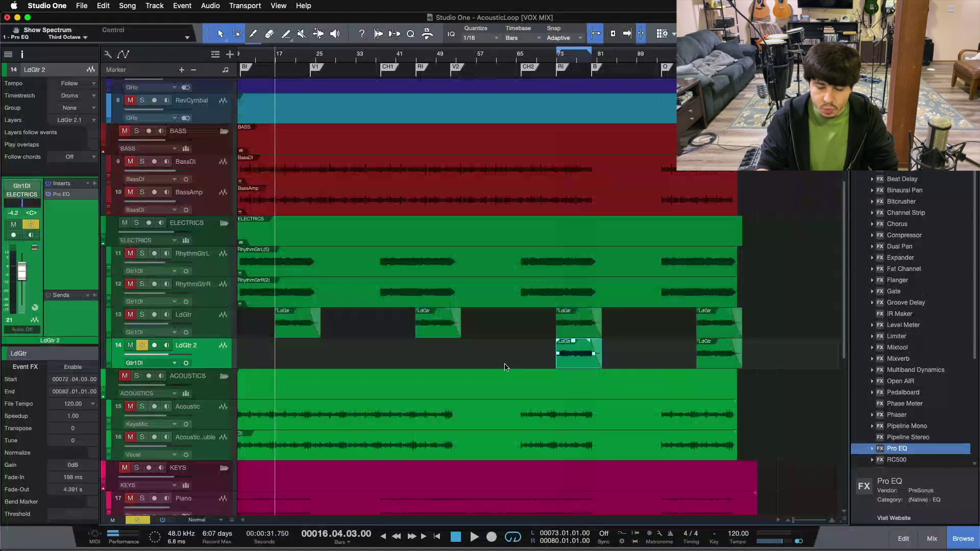
Mute the last guitar event on the LdGtr 2 track with the Mute tool
mouse_move(688, 362)
mouse_down()
mouse_move(840, 350)
mouse_move(633, 353)
mouse_up()
click(287, 34)
click(301, 33)
click(720, 354)
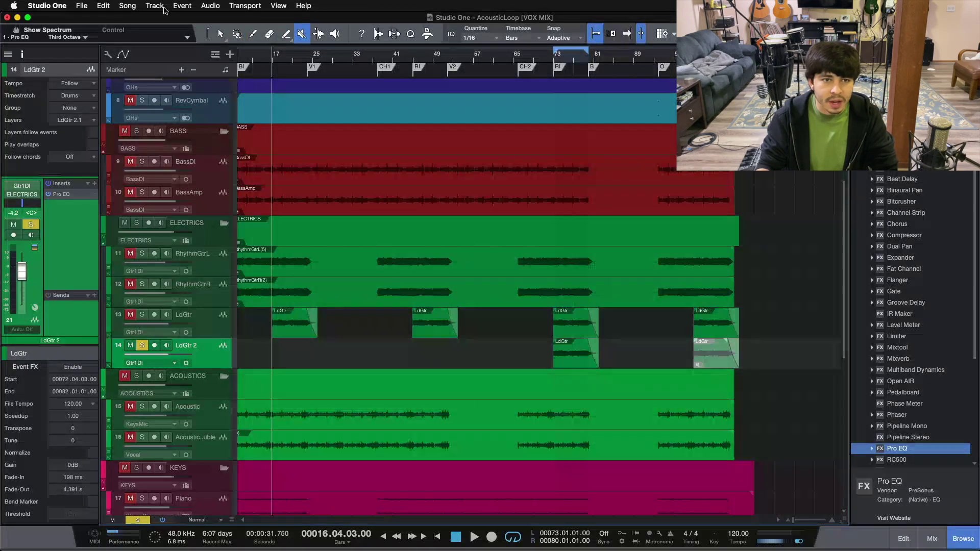
click(221, 34)
Transpose the LdGtr 2 event at bar 73 up by 12 semitones
key(z)
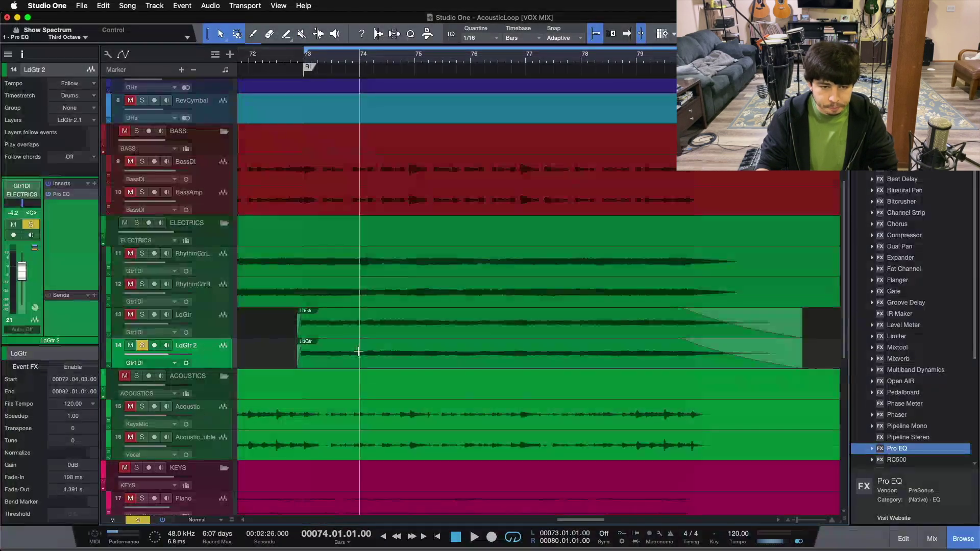
click(358, 355)
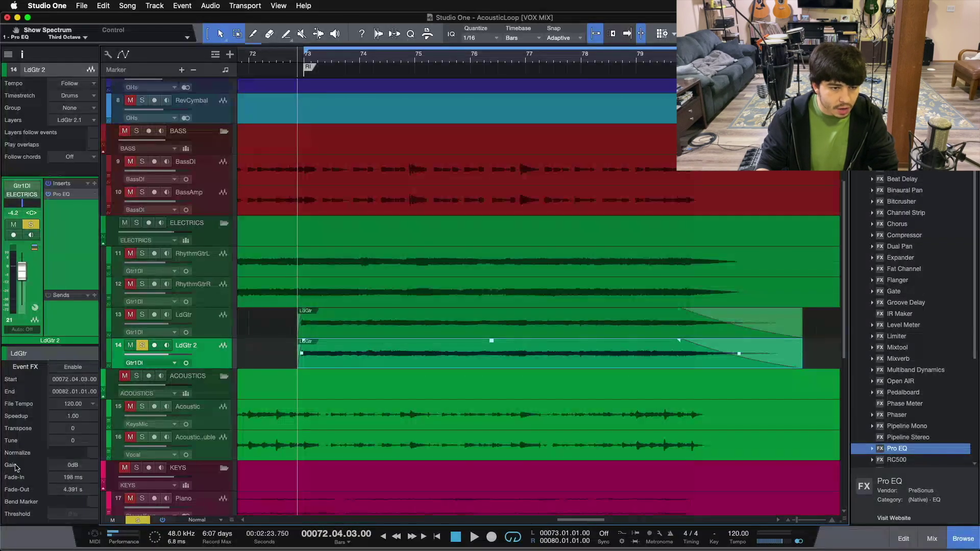
click(72, 429)
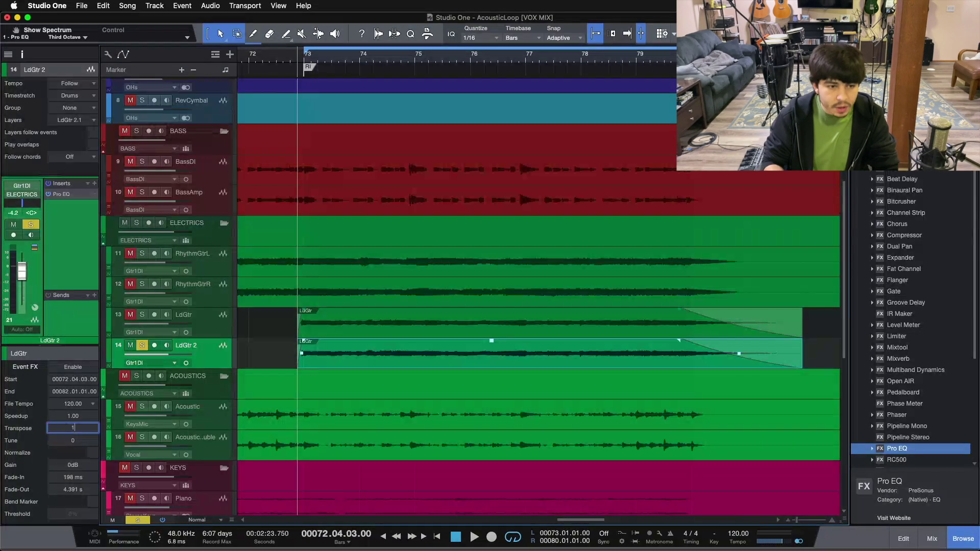
key(Return)
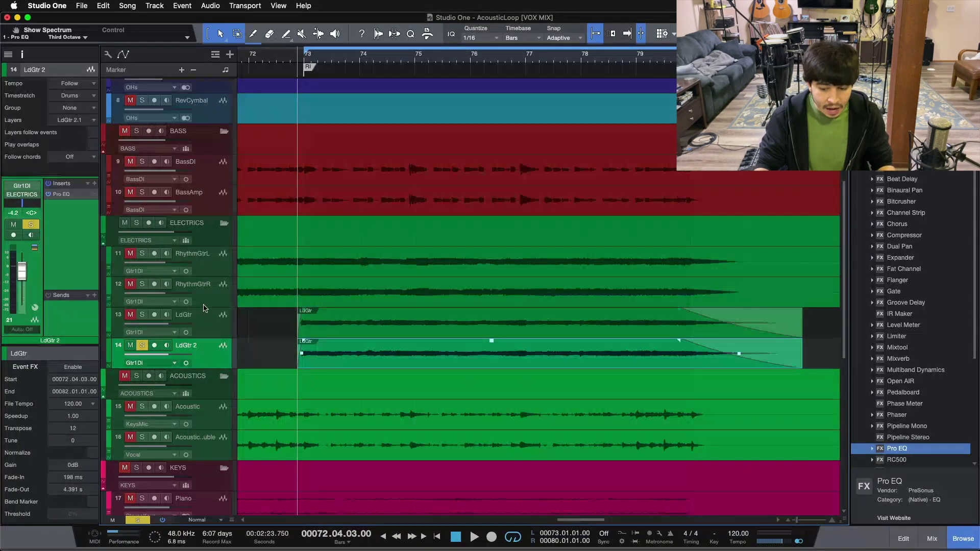
Play the transposed LdGtr 2 event from just before bar 73 while viewing its Pro EQ
click(272, 57)
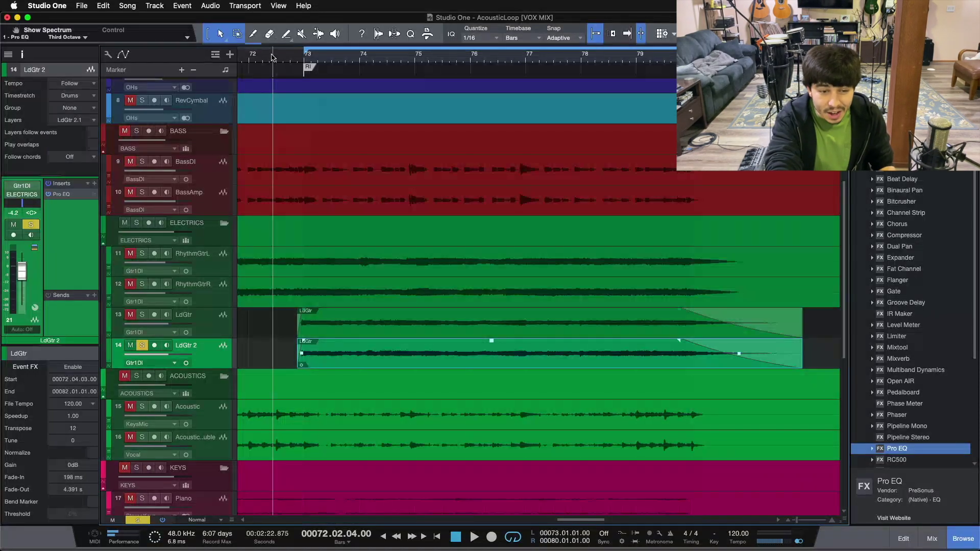
key(space)
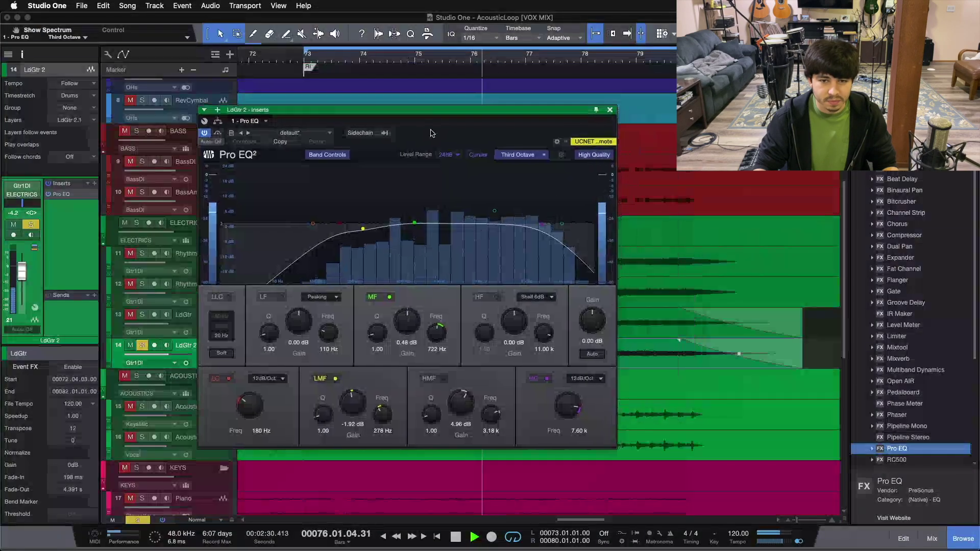
mouse_move(427, 134)
mouse_down()
mouse_move(214, 119)
mouse_move(433, 120)
mouse_move(416, 122)
mouse_up()
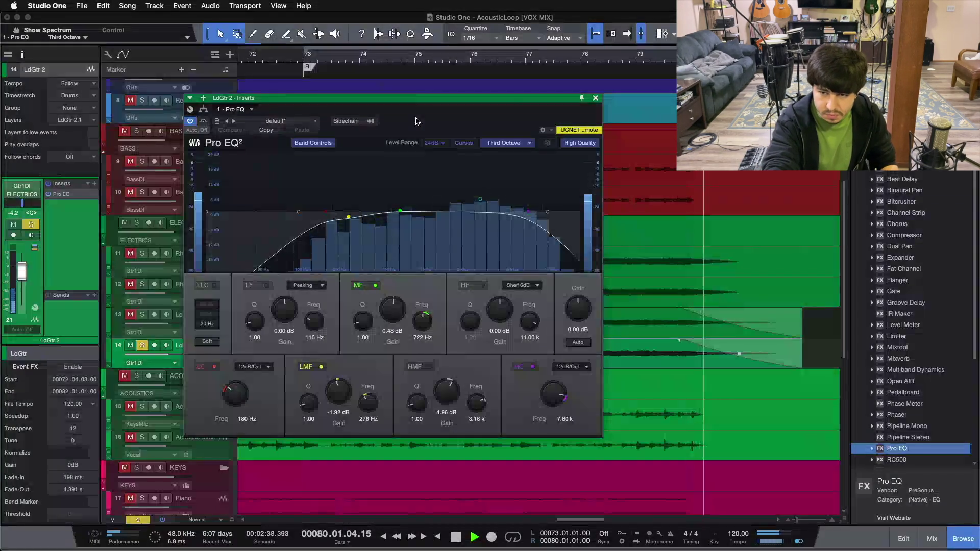
key(space)
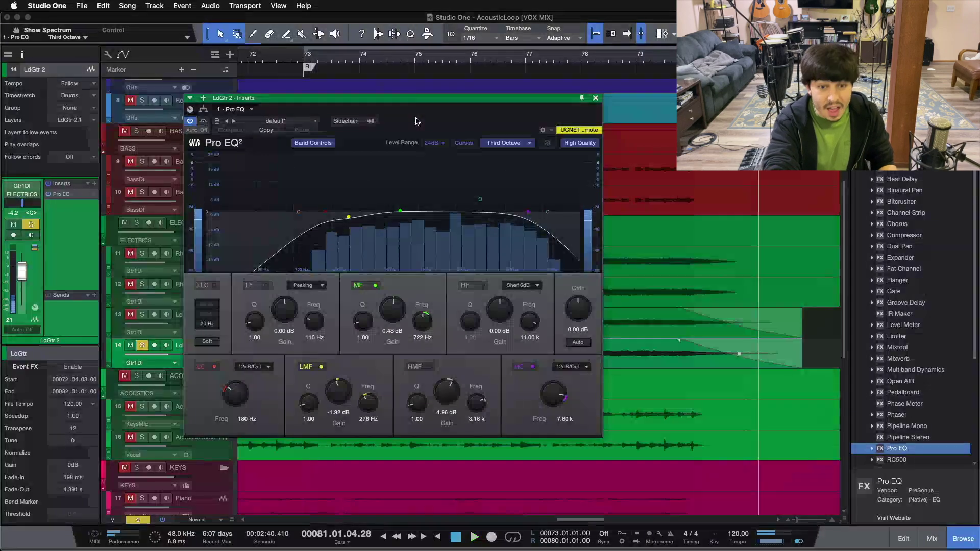
drag(412, 117, 443, 160)
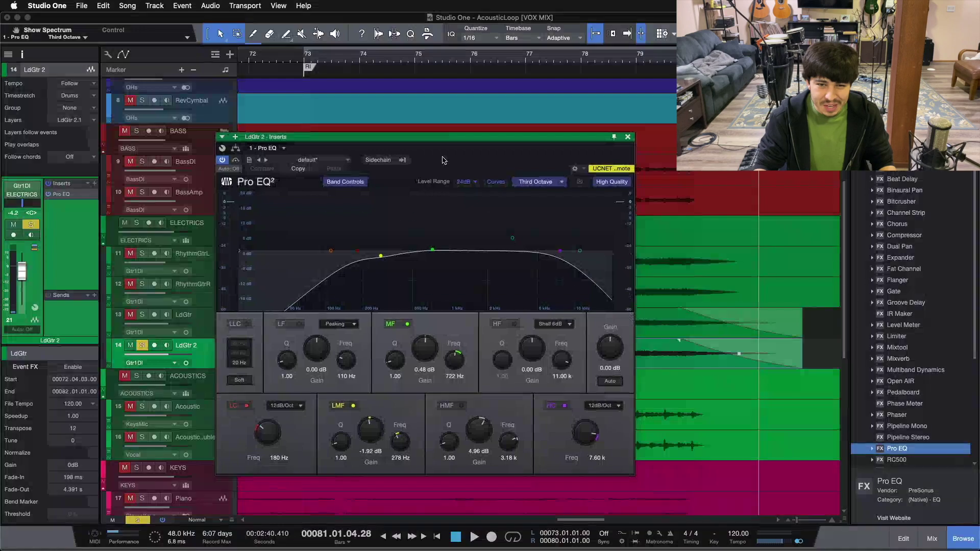
Reset the Pro EQ on LdGtr 2 by loading the default preset
click(432, 251)
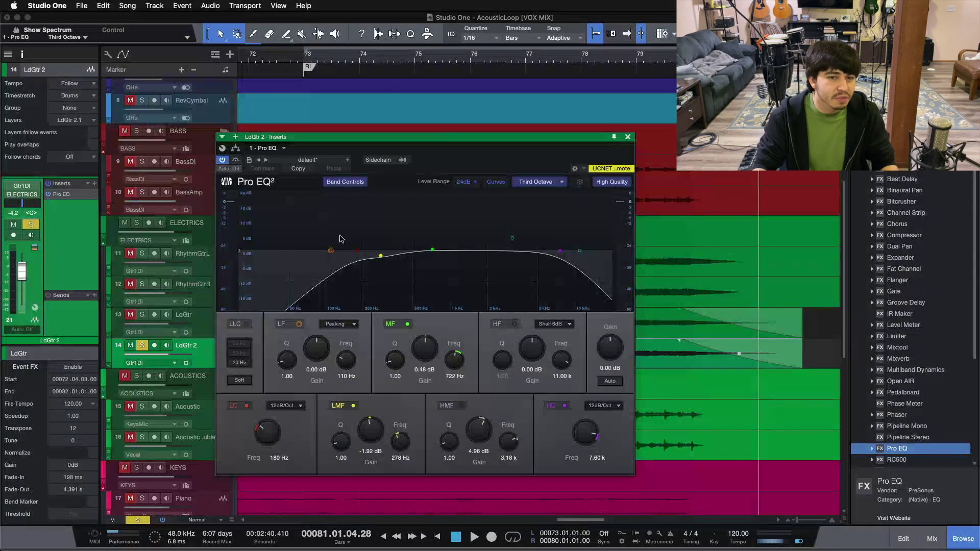
click(315, 160)
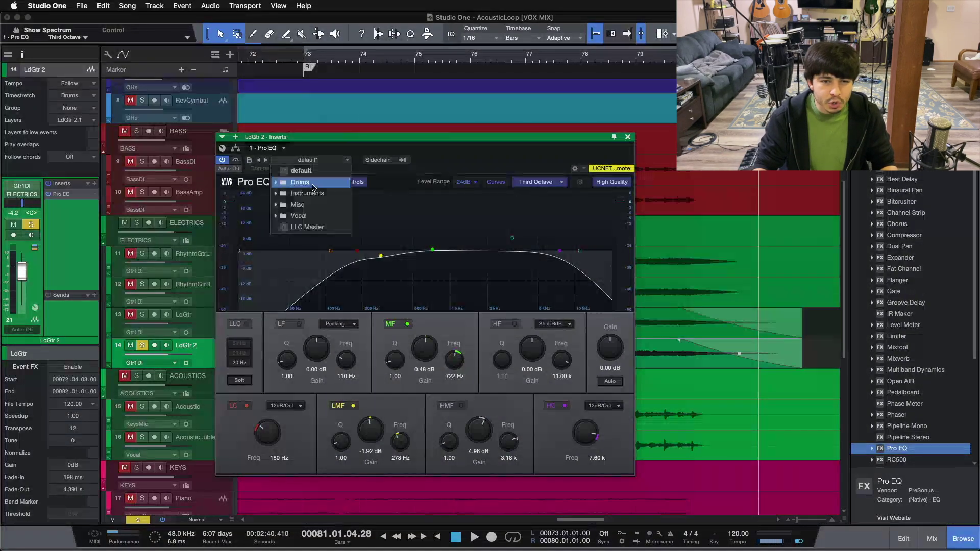
click(471, 157)
Play the loop from bar 73 and enable the Pro EQ high cut on LdGtr 2 at 9.05 kHz
key(comma)
key(slash)
drag(479, 152, 539, 115)
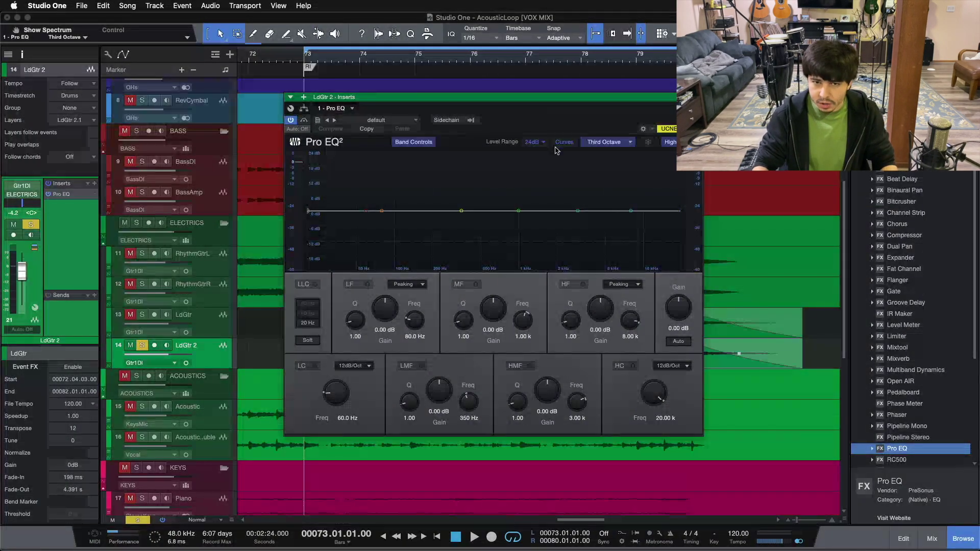
drag(570, 113, 577, 127)
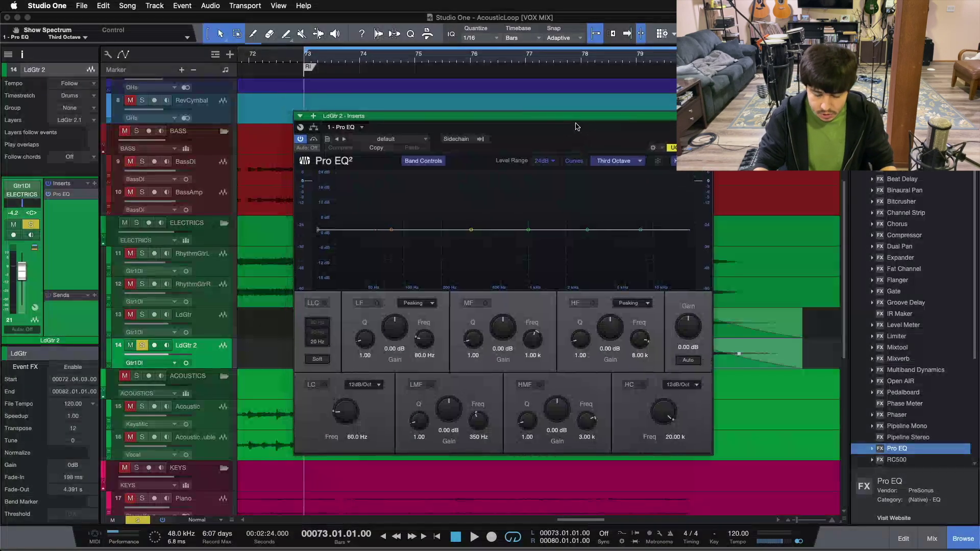
key(space)
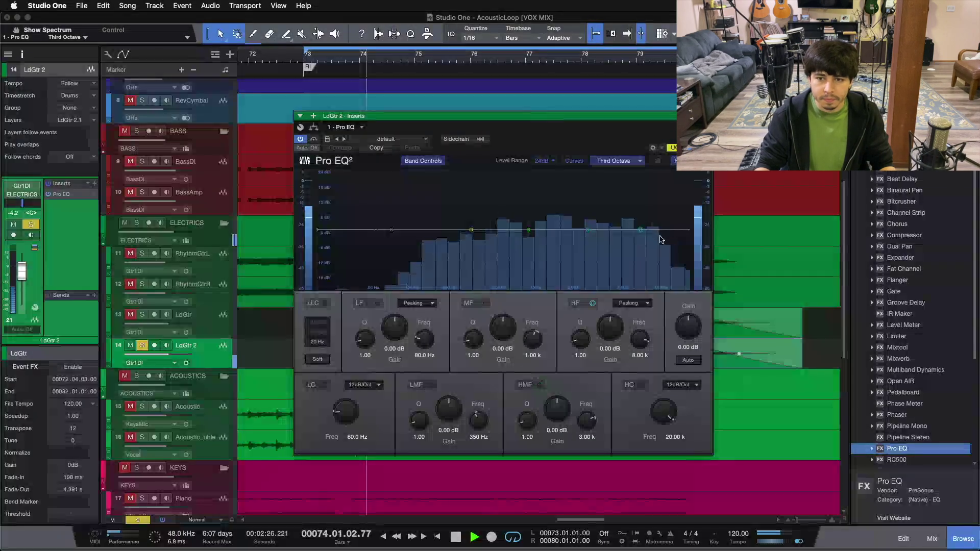
drag(690, 230, 580, 243)
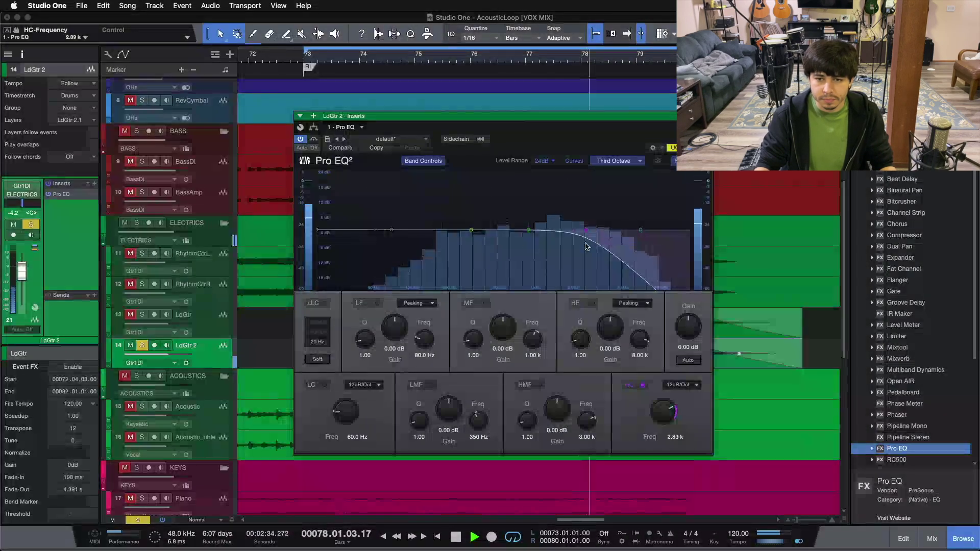
drag(600, 249, 647, 260)
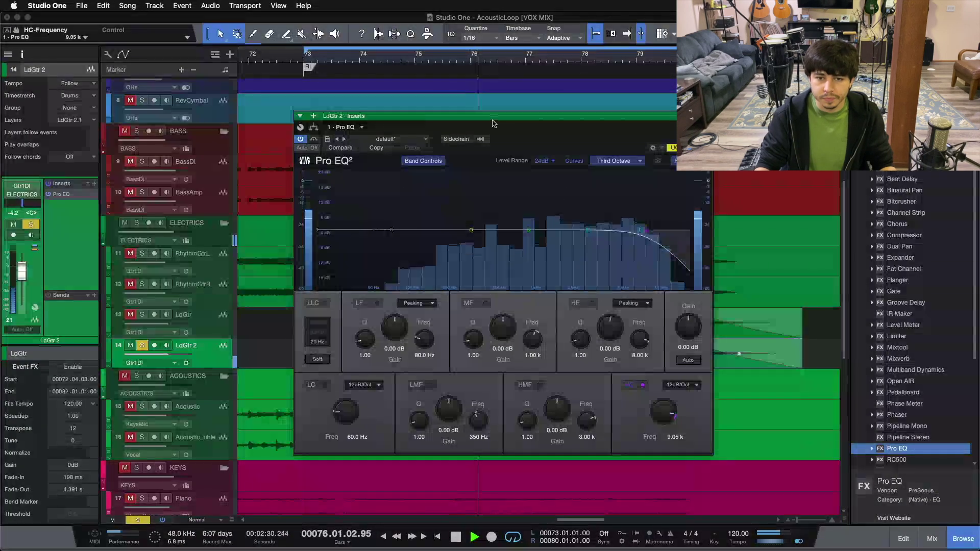
Enable the Pro EQ low cut at 352 Hz and cut the HMF band by 2.40 dB at 3.15 kHz with Q 0.70
drag(372, 232, 469, 286)
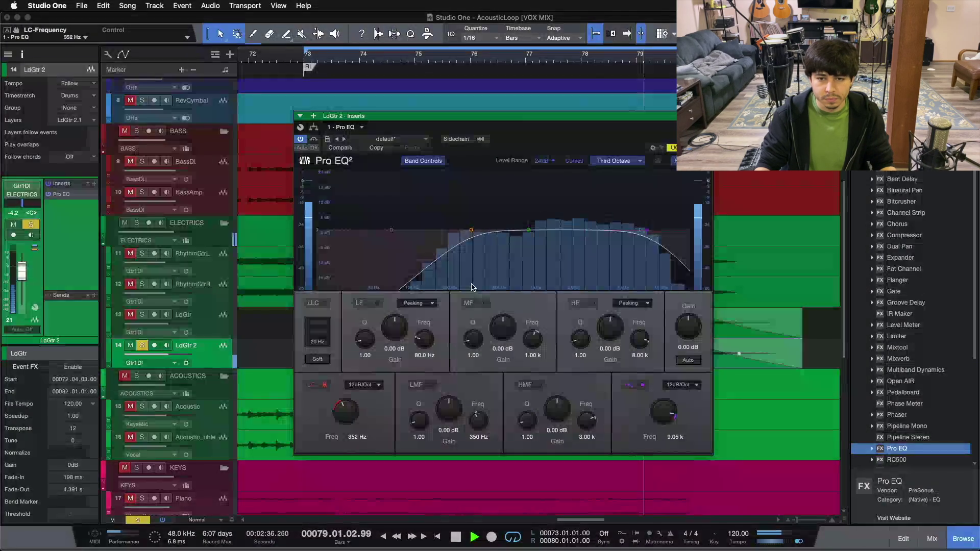
mouse_move(587, 230)
mouse_down()
mouse_move(540, 227)
mouse_move(591, 228)
mouse_move(590, 237)
mouse_up()
drag(555, 413, 554, 409)
scroll(552, 409, down, 3)
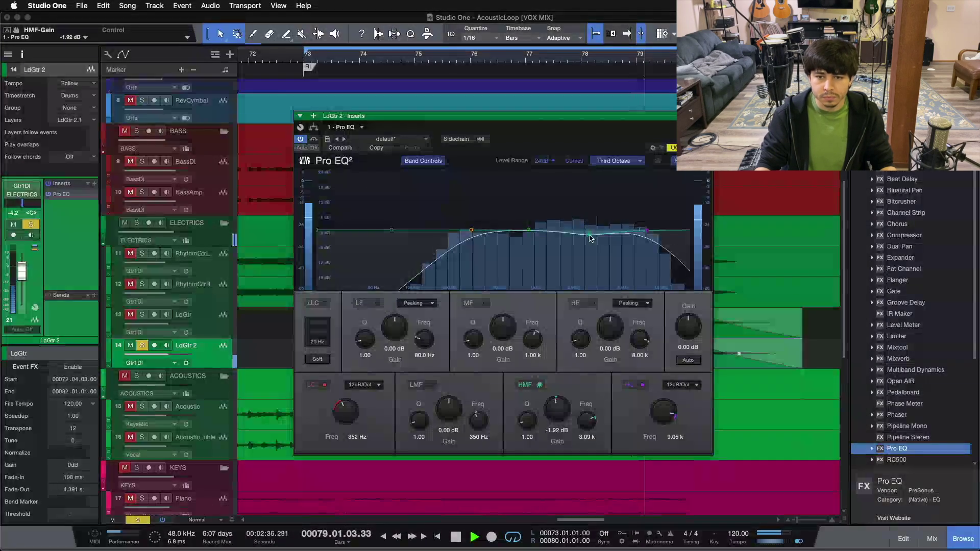
drag(591, 239, 590, 238)
scroll(590, 238, down, 3)
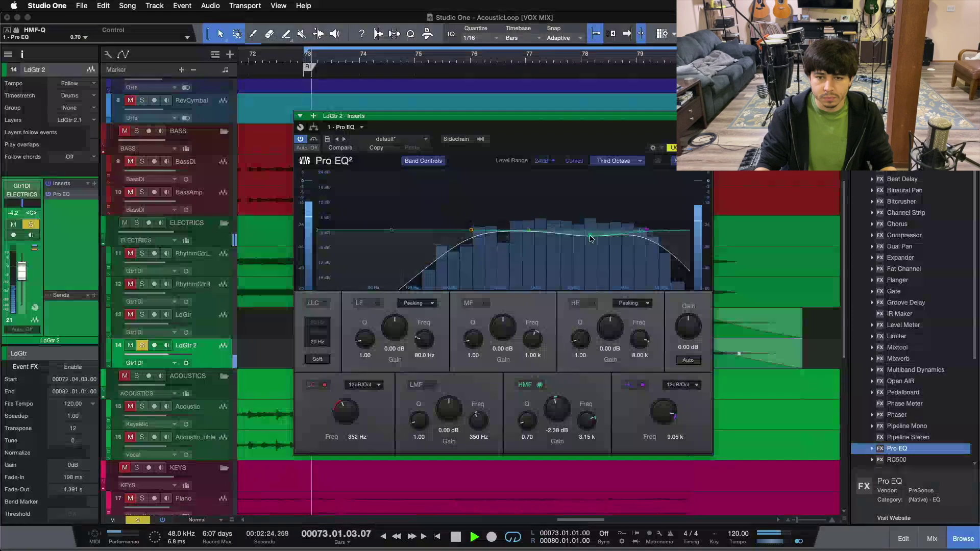
scroll(557, 409, up, 1)
scroll(562, 411, down, 1)
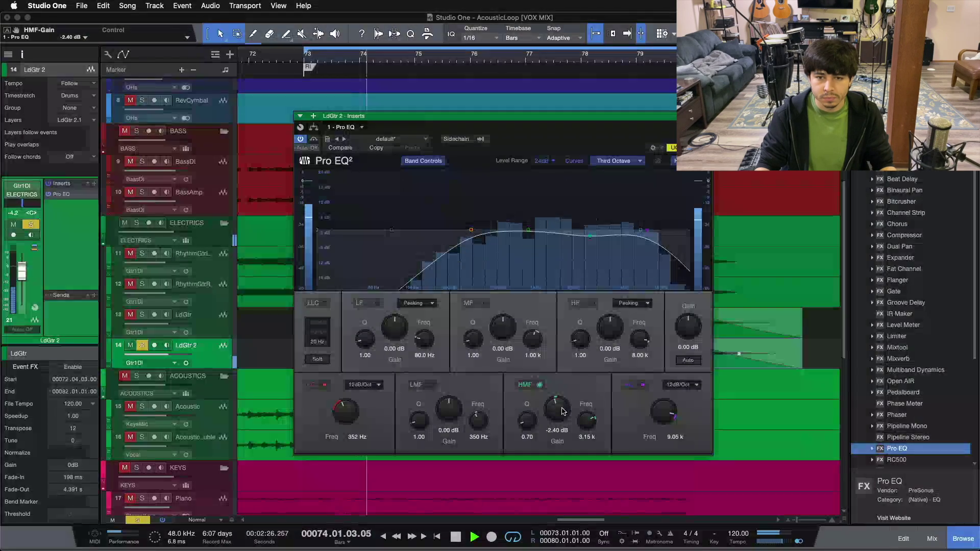
Raise the low cut to 362 Hz and boost the MF band by 1.92 dB at 715 Hz
drag(472, 230, 510, 230)
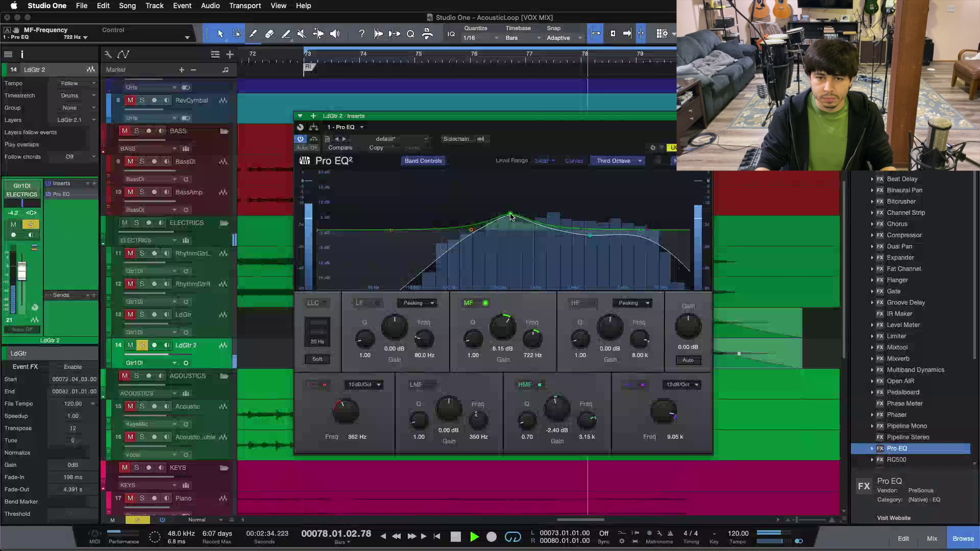
drag(500, 333, 502, 331)
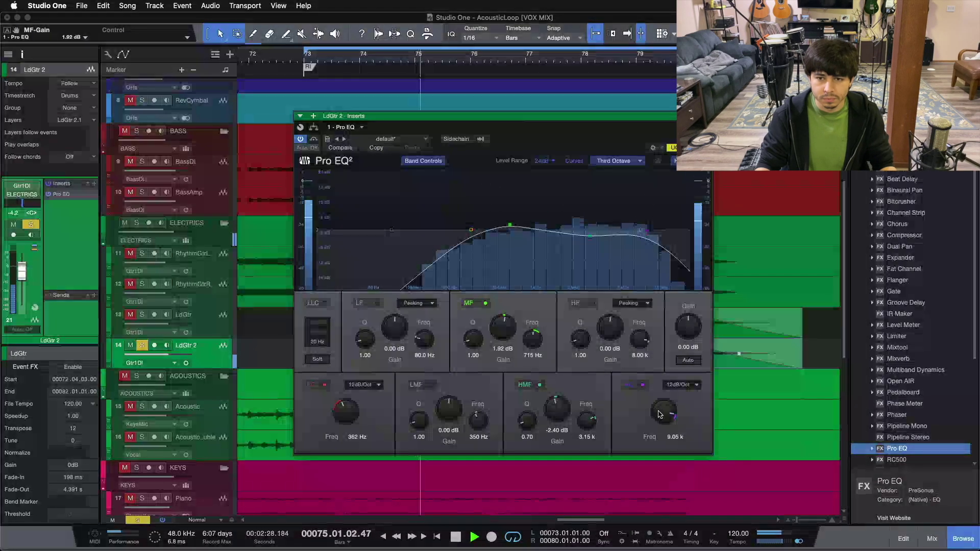
Lower the Pro EQ high cut on LdGtr 2 to 7.10 kHz and stop playback
drag(665, 405, 667, 407)
scroll(666, 407, up, 3)
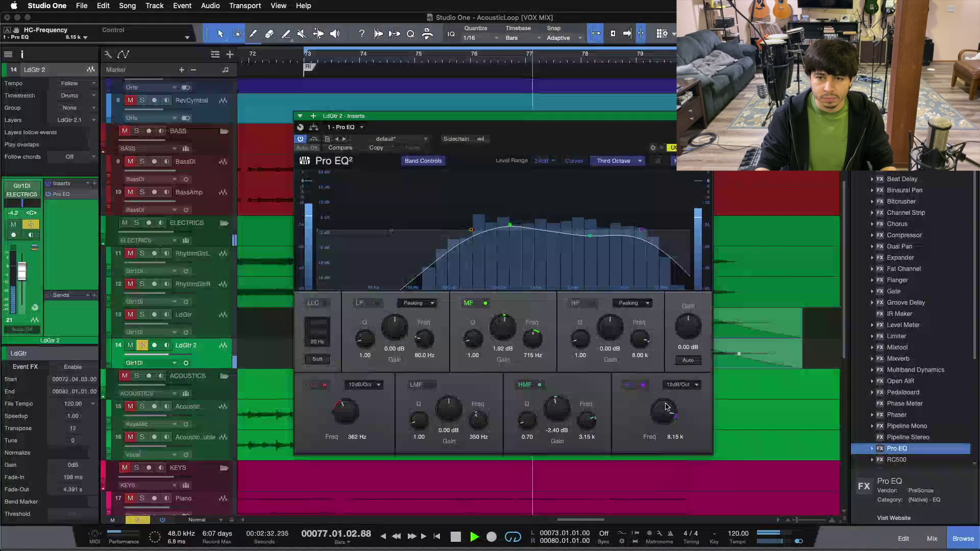
scroll(666, 407, down, 5)
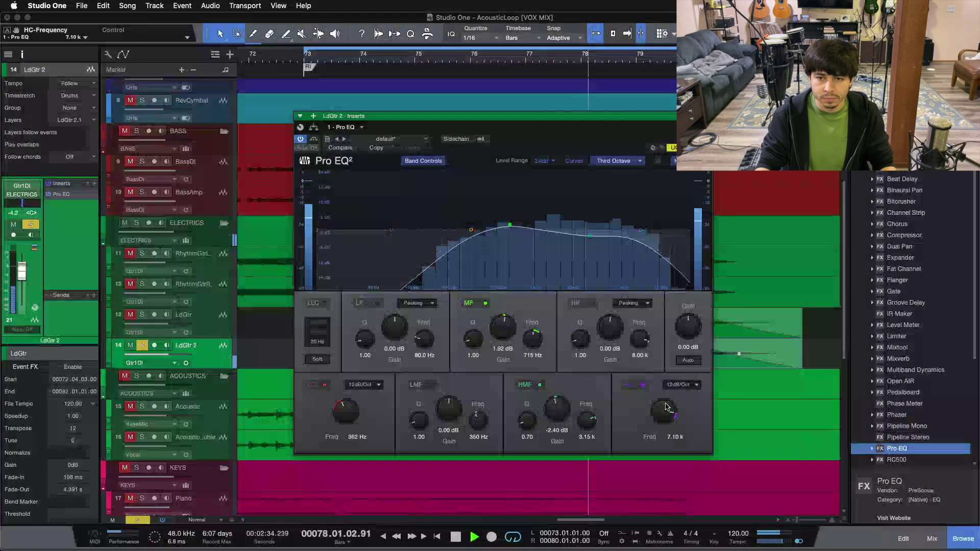
key(space)
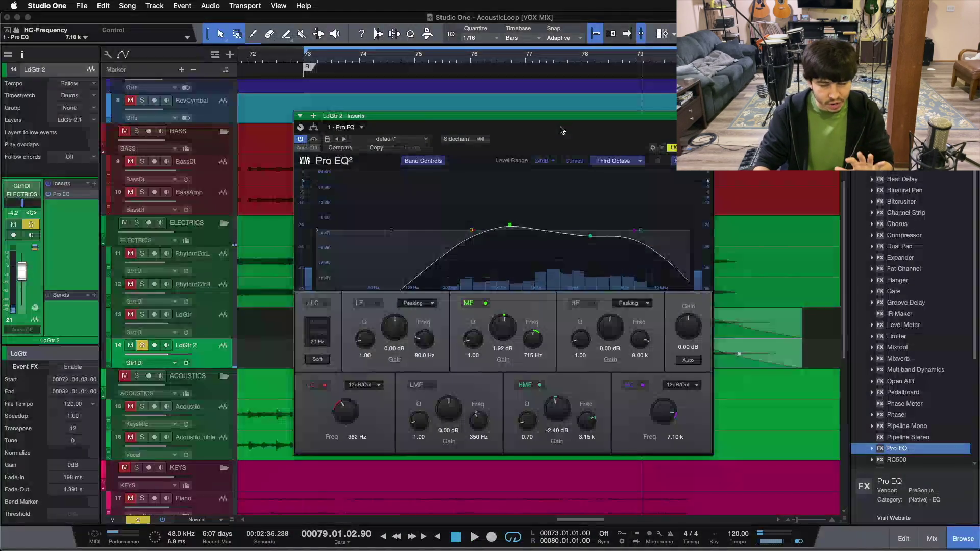
Set the high cut to 7.08 kHz and close the LdGtr 2 Pro EQ window
drag(579, 137, 571, 118)
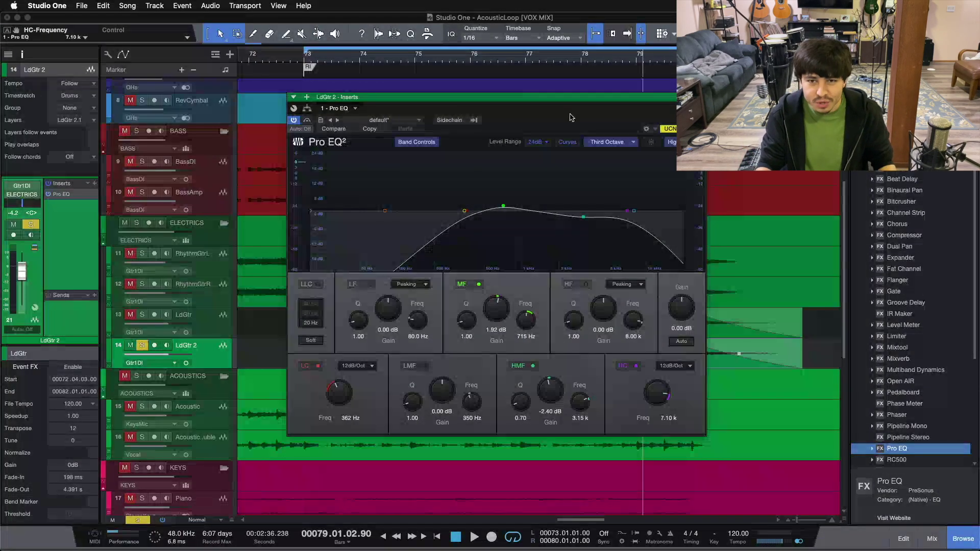
drag(570, 117, 553, 148)
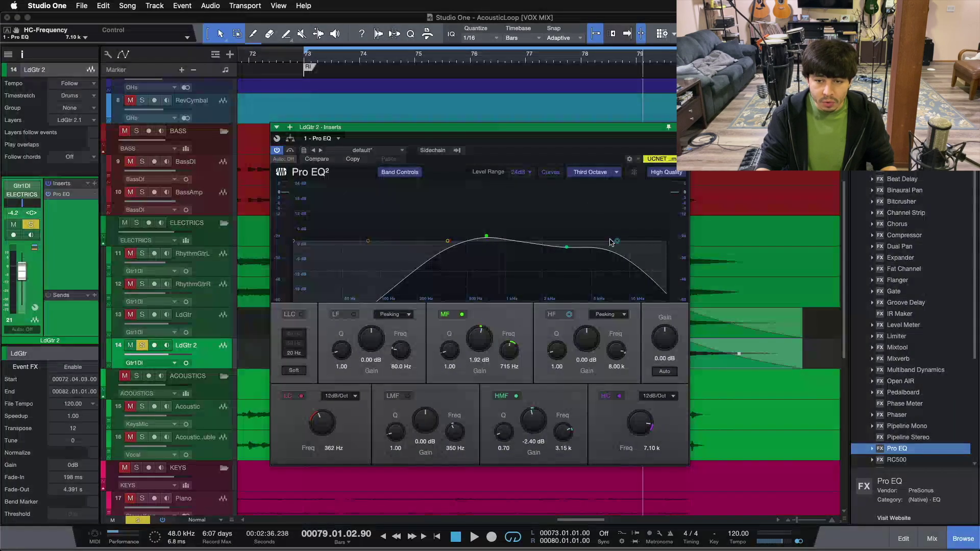
drag(615, 246, 612, 246)
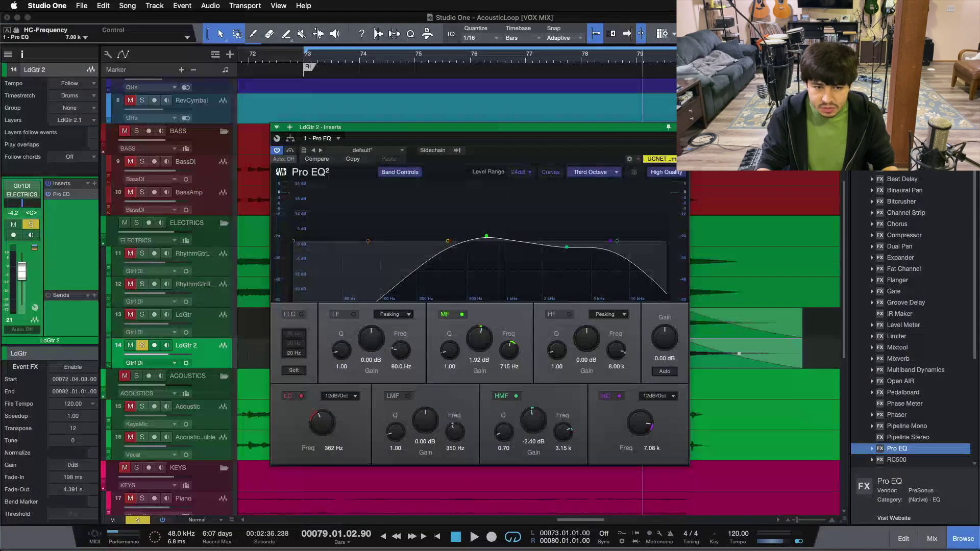
key(super+w)
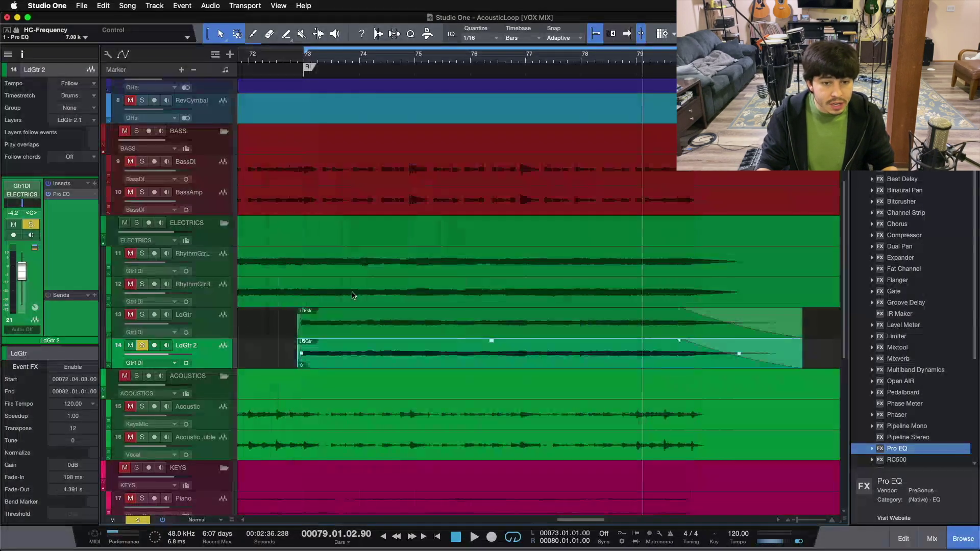
Show the mixer and pull the LdGtr 2 channel fader all the way down
click(285, 57)
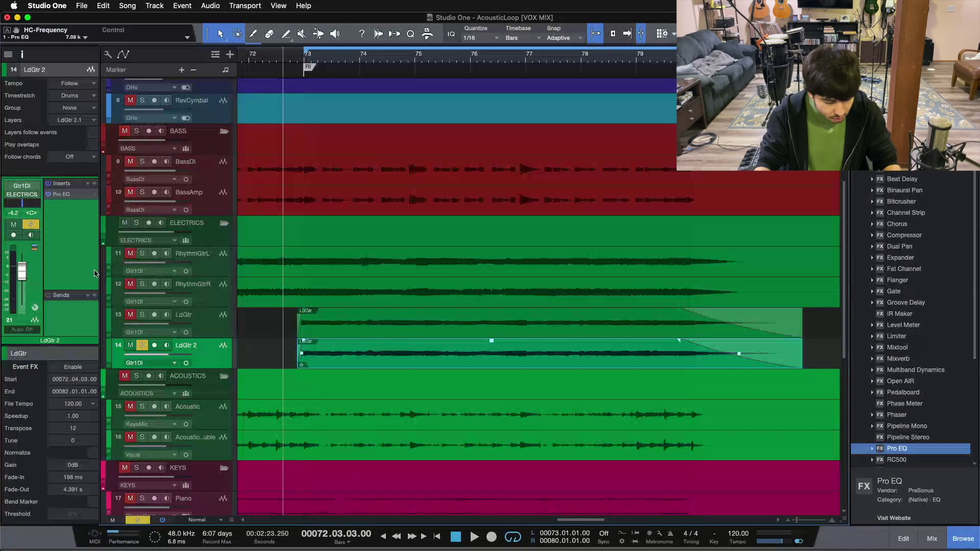
key(F3)
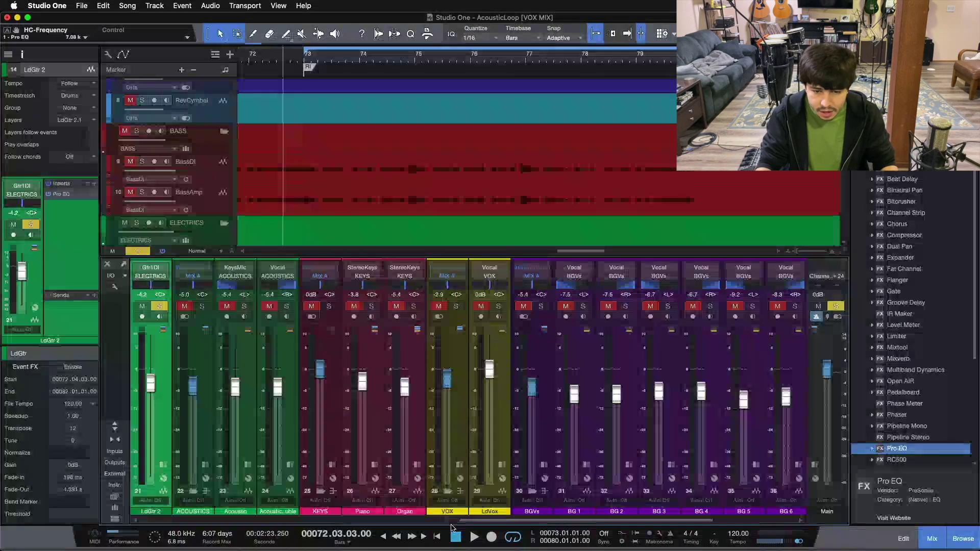
drag(467, 522, 357, 522)
drag(442, 389, 439, 507)
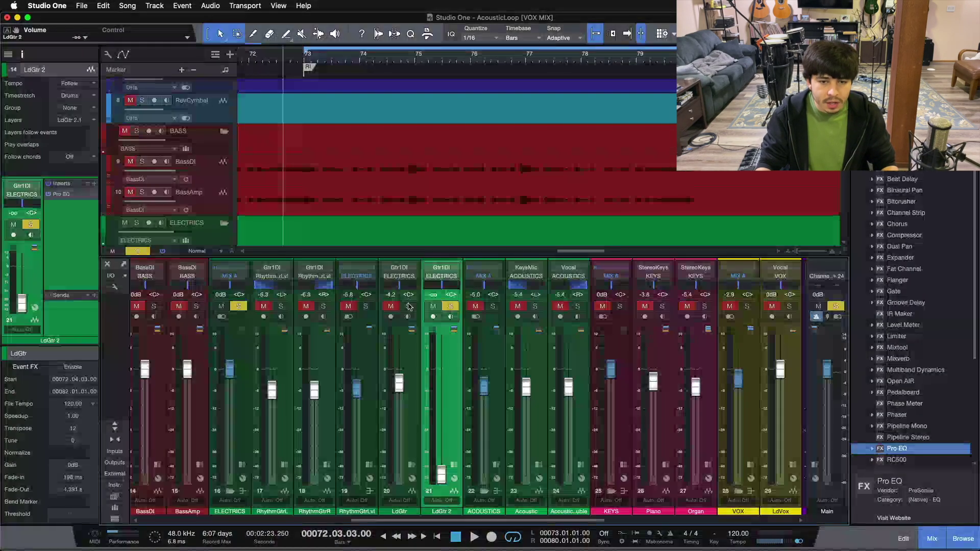
Unmute and solo the original LdGtr channel alongside LdGtr 2 and play the loop from bar 73
click(390, 307)
click(409, 306)
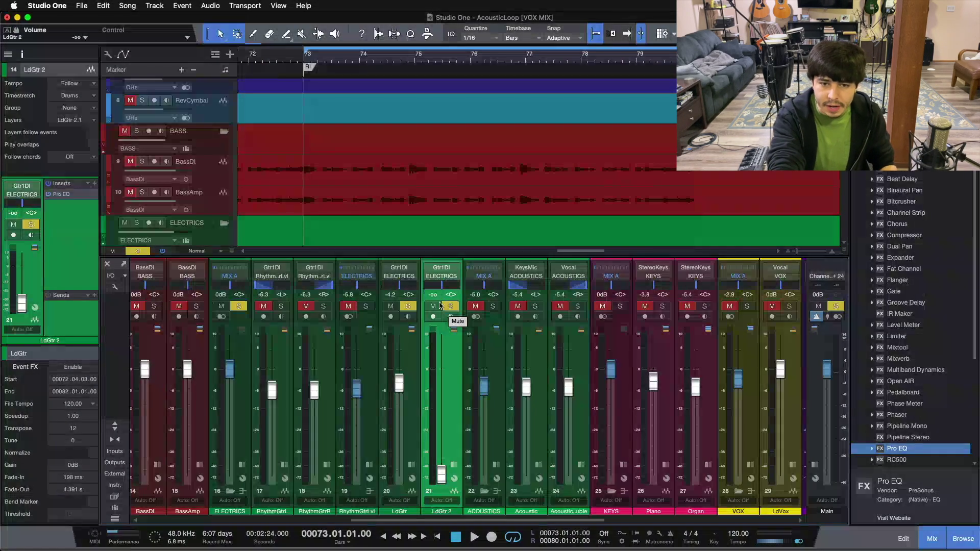
key(space)
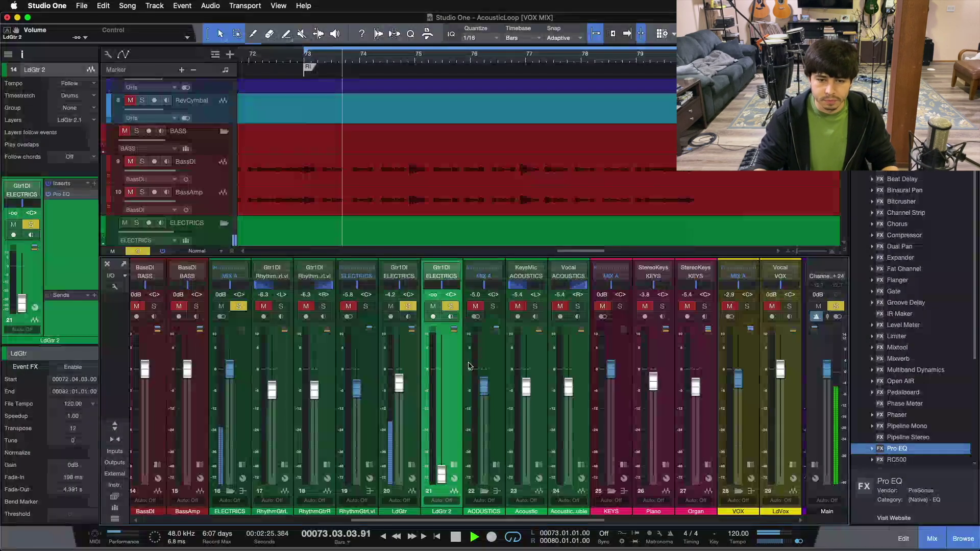
Blend LdGtr 2 under the original lead by raising its fader to -20.8 dB during playback
drag(442, 474, 442, 445)
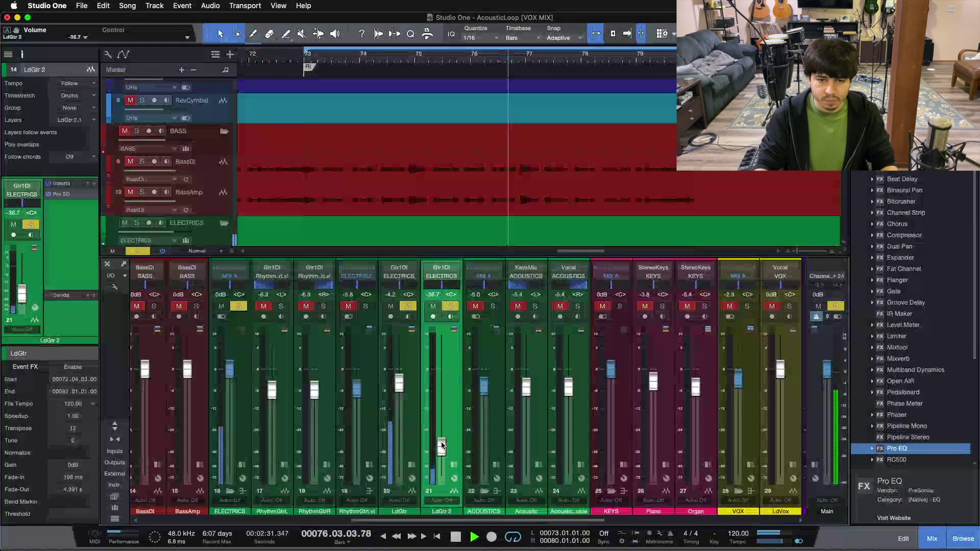
scroll(442, 445, up, 2)
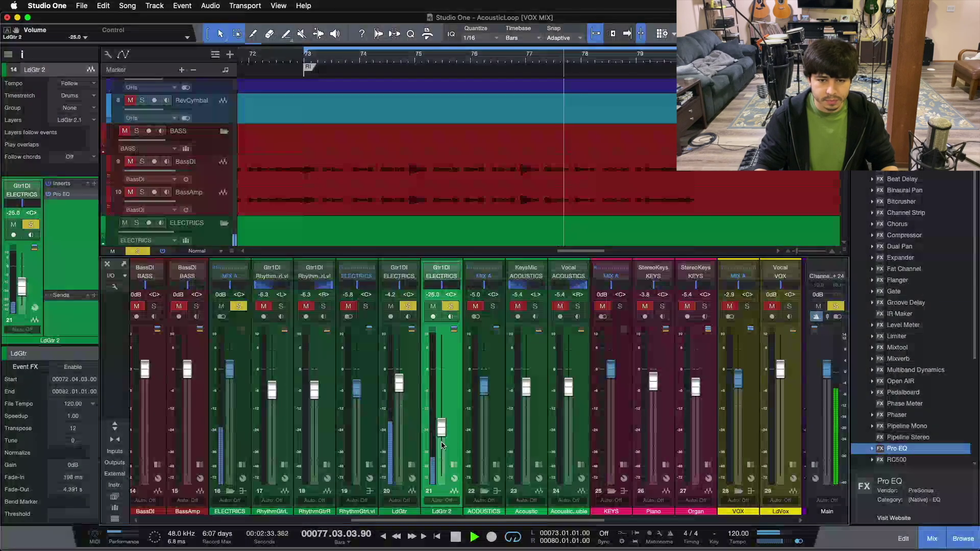
scroll(442, 445, up, 5)
scroll(442, 445, up, 2)
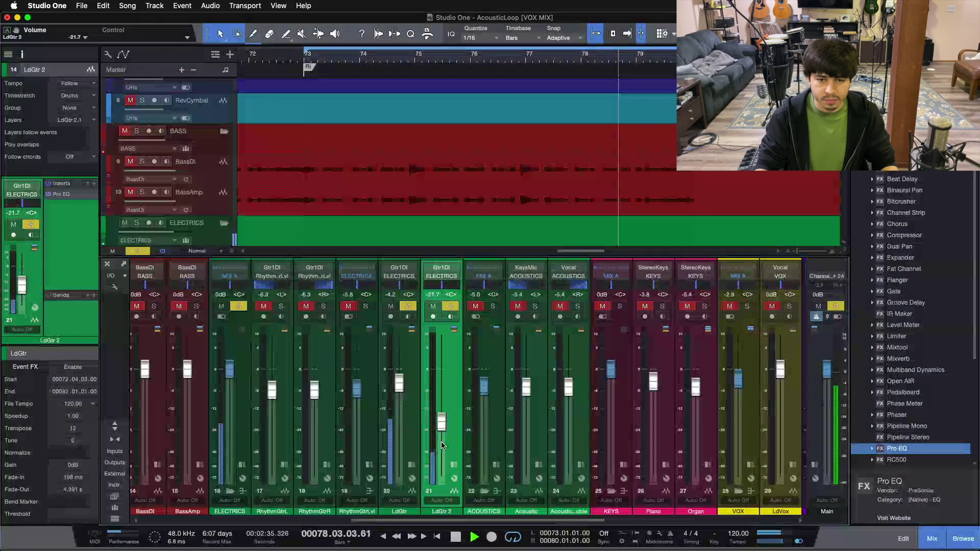
scroll(442, 445, down, 1)
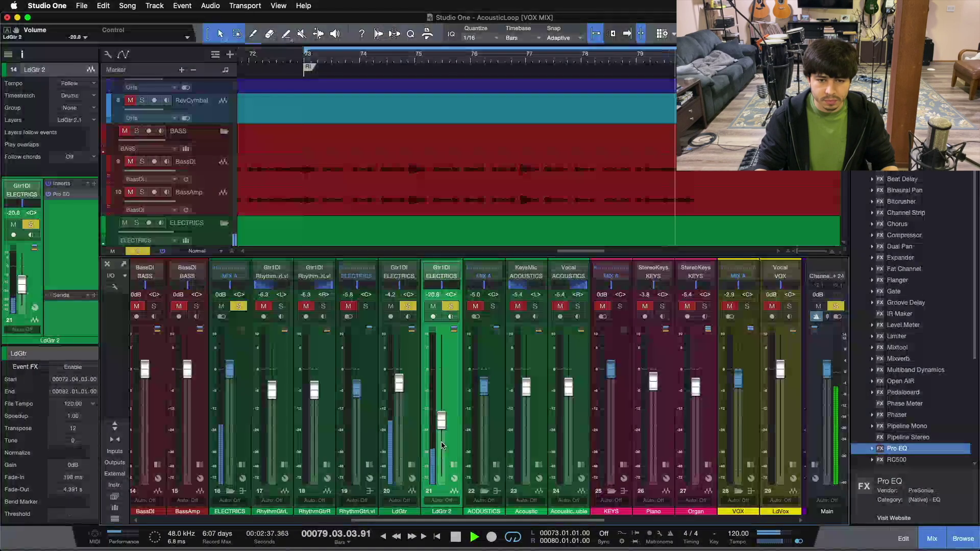
scroll(442, 445, down, 1)
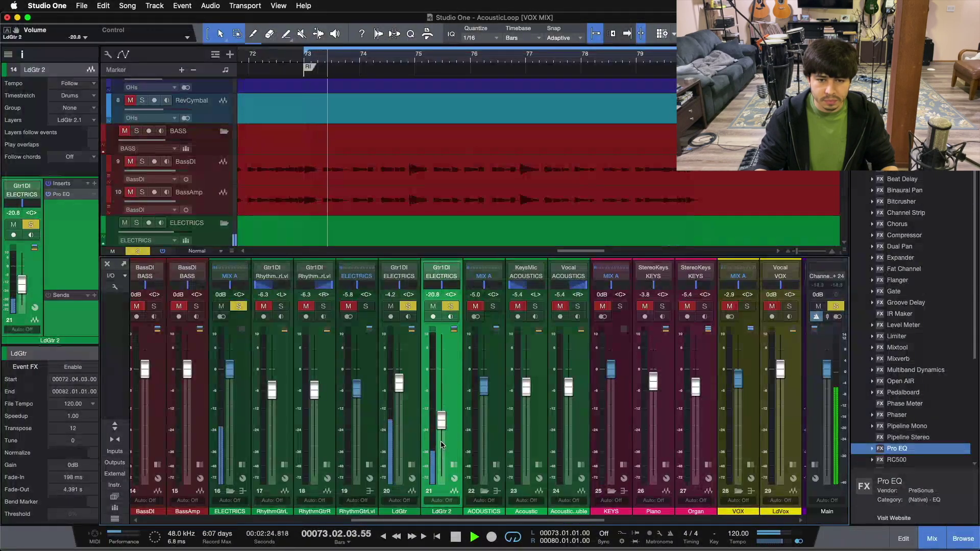
Compare the lead guitar with and without the octave layer by switching LdGtr 2's solo off and on
click(451, 307)
click(451, 306)
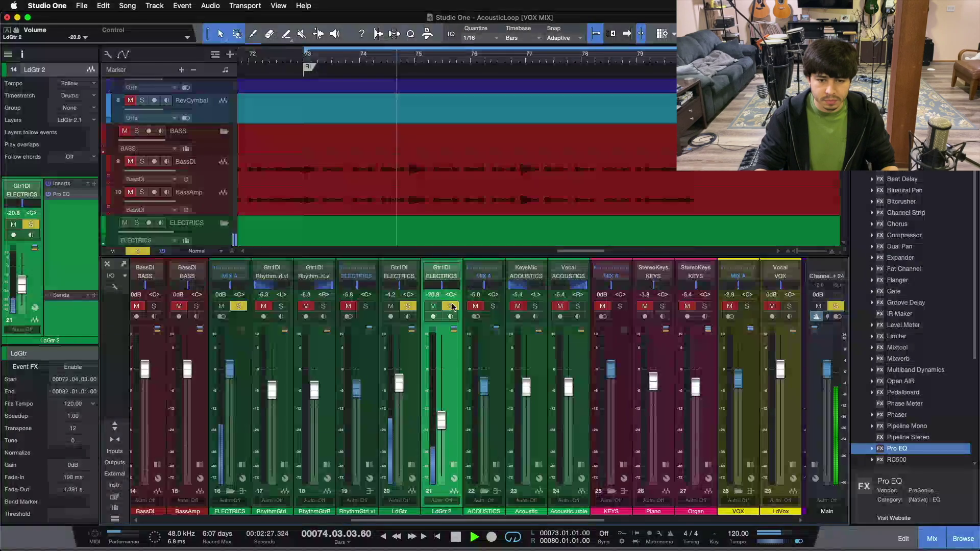
scroll(442, 417, up, 1)
scroll(442, 417, down, 1)
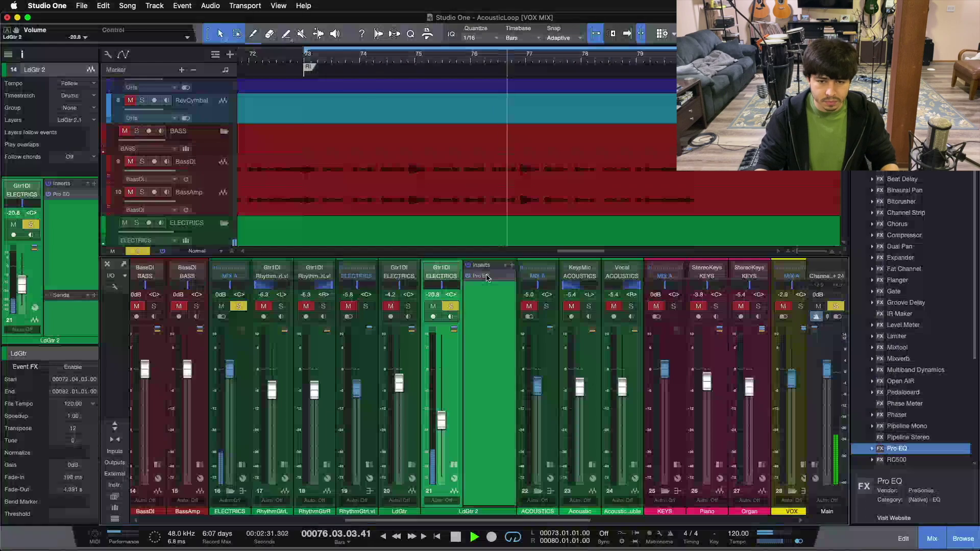
Raise the Pro EQ low cut on LdGtr 2 to 448 Hz, close the plug-in window and stop playback
click(480, 276)
scroll(329, 416, up, 3)
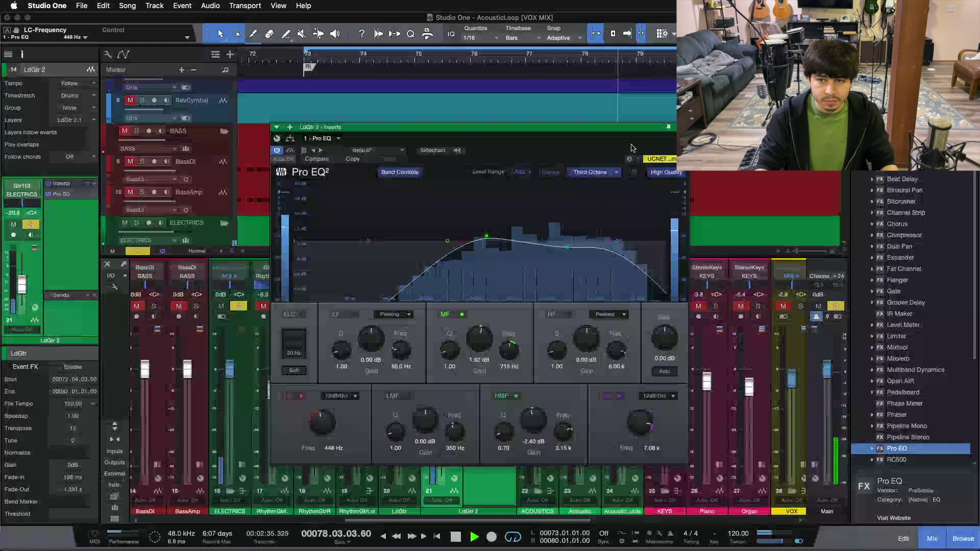
key(super+w)
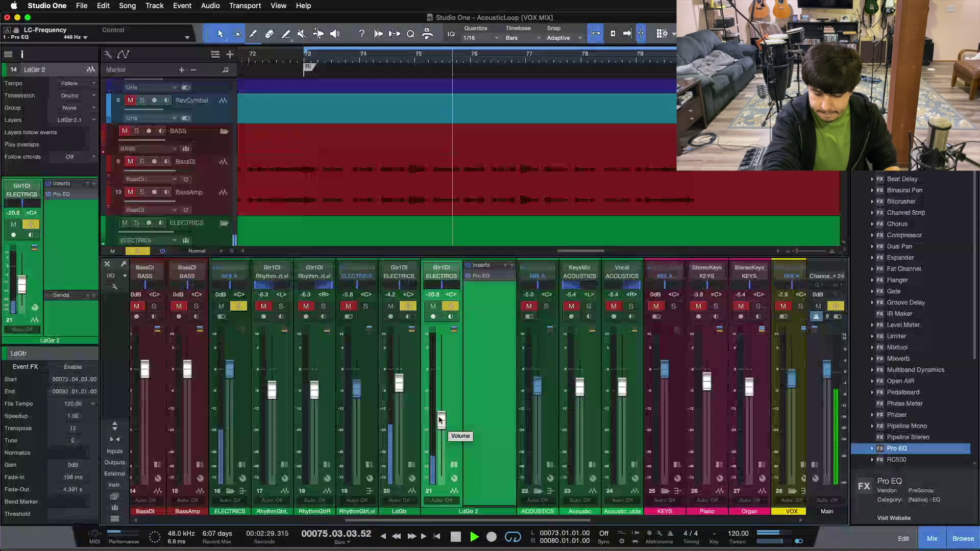
key(space)
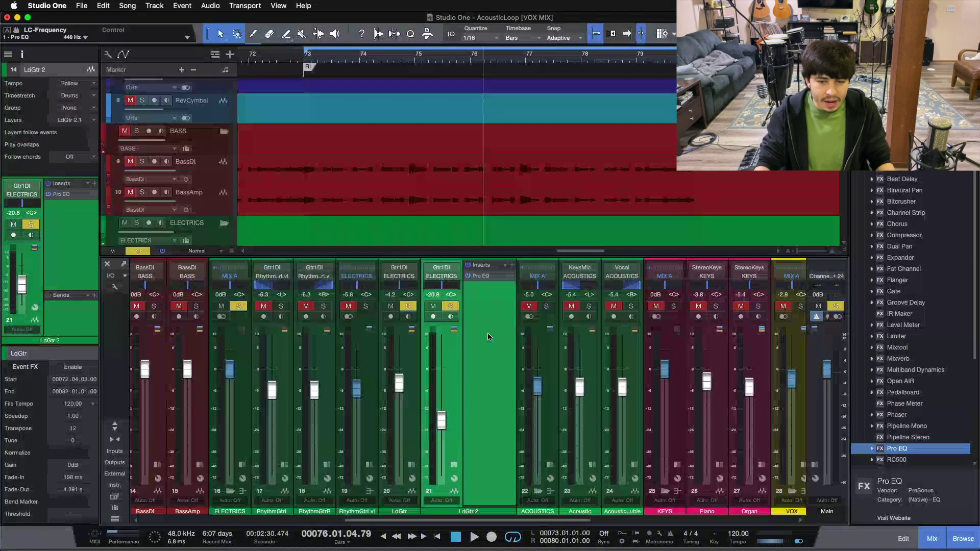
click(408, 352)
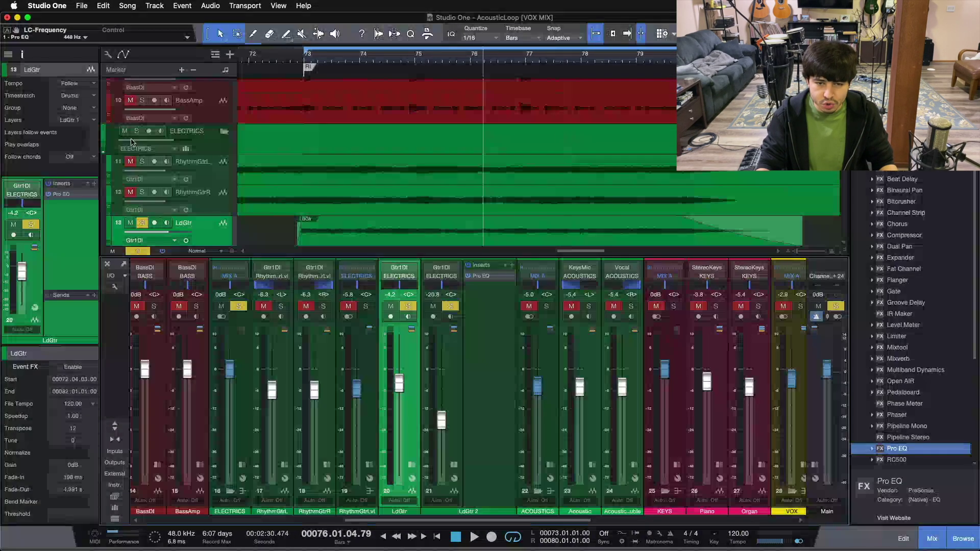
scroll(667, 166, up, 6)
scroll(667, 166, down, 1)
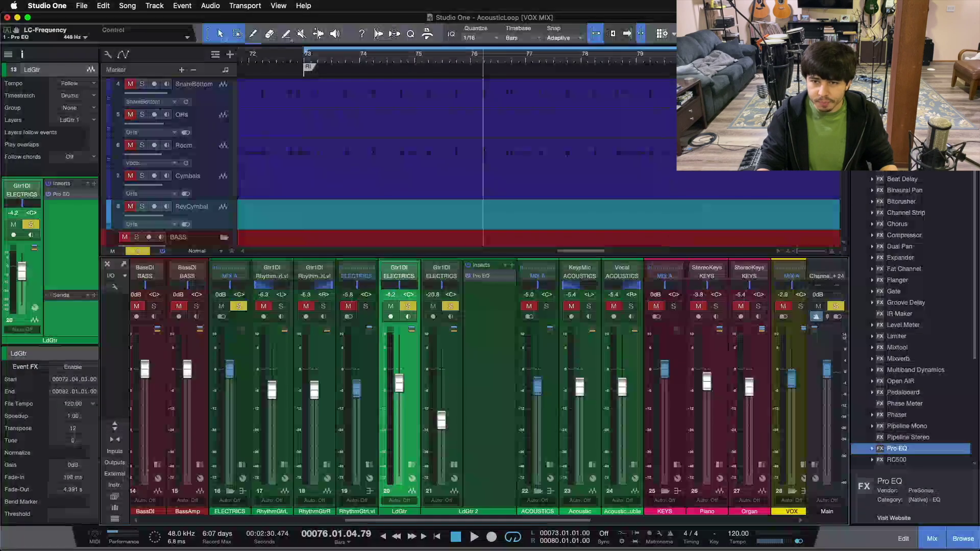
scroll(480, 154, down, 9)
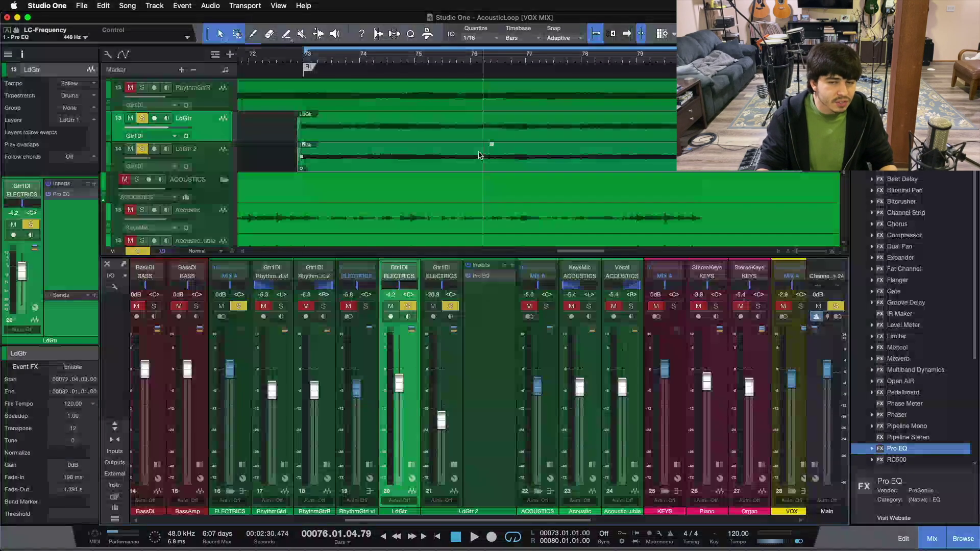
scroll(480, 154, up, 1)
Select the LdGtr 2 channel and collapse its expanded inserts section in the mixer
click(461, 487)
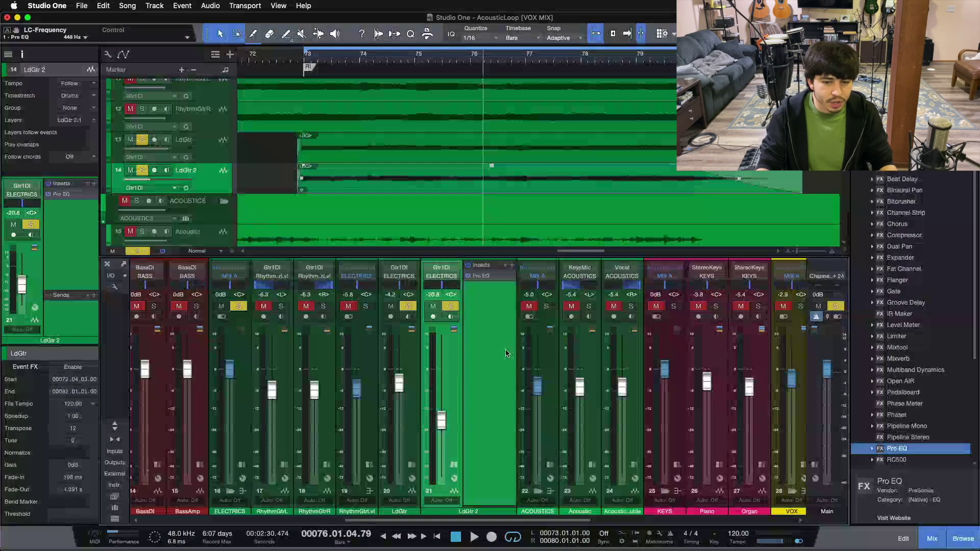
click(452, 464)
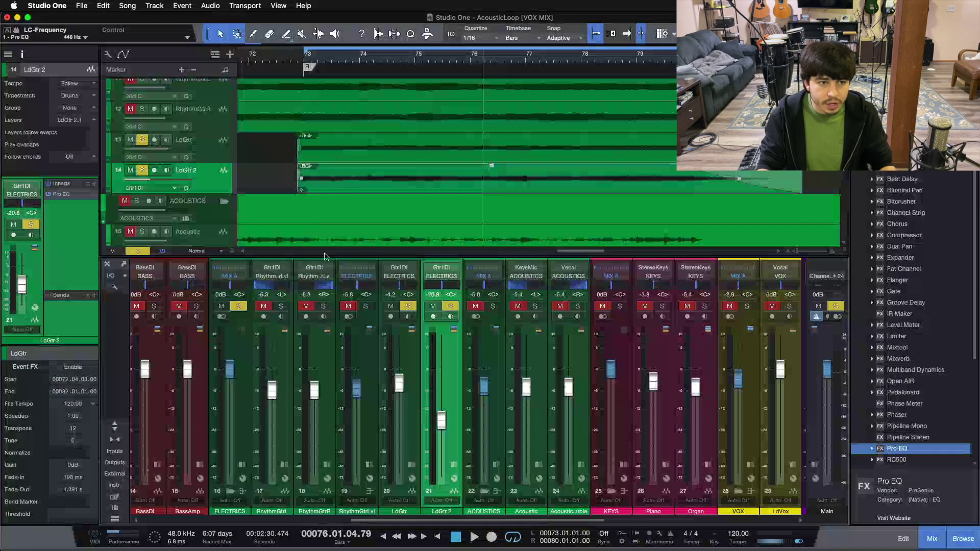
Clear all solos and mutes across the song and place the playback cursor at bar 73
click(137, 251)
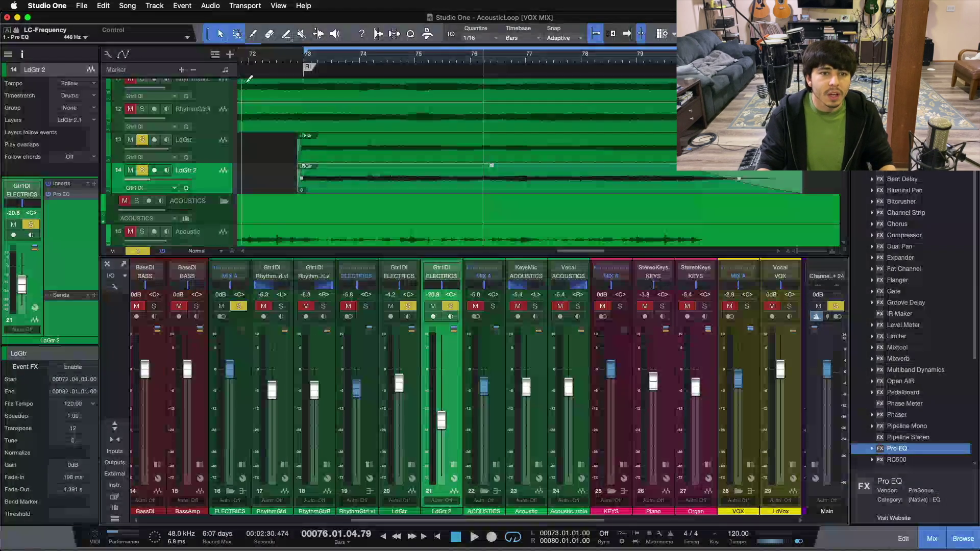
click(303, 60)
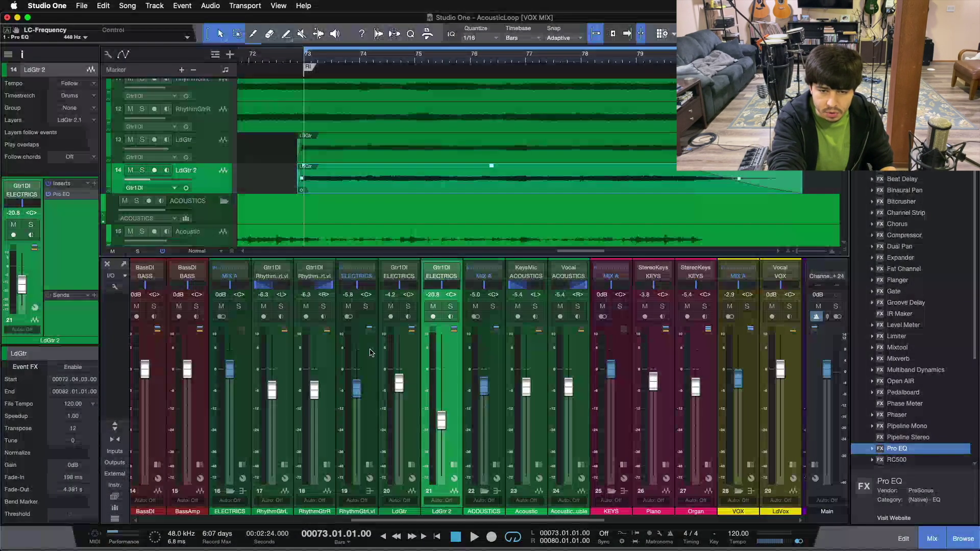
Play the mix from bar 73, raise the LdGtr 2 fader to -19.2 dB and mute and unmute the channel to compare
key(space)
scroll(440, 412, up, 2)
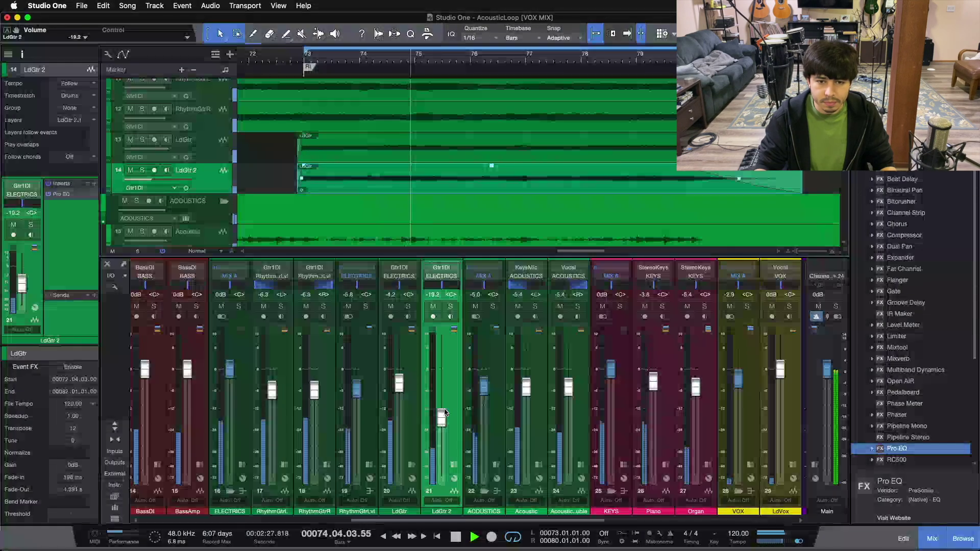
click(432, 307)
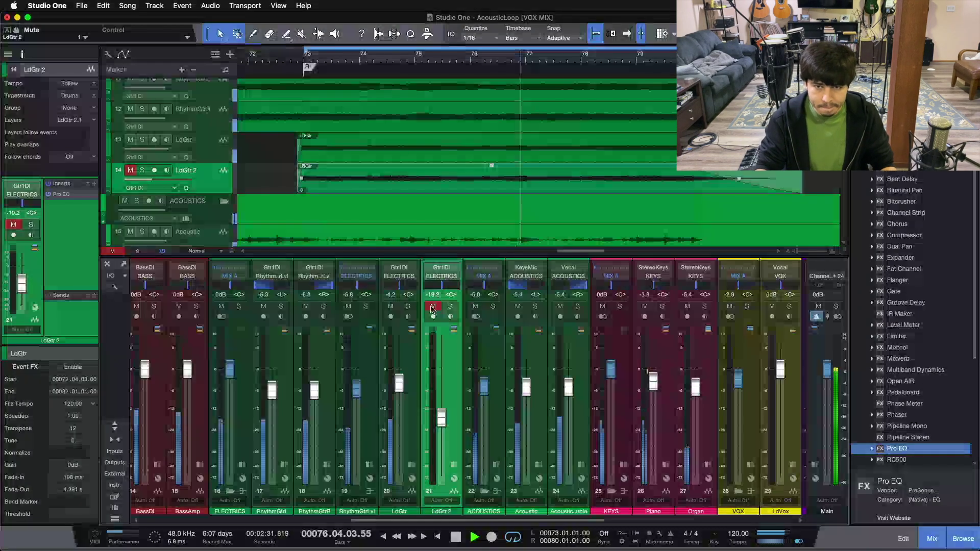
click(431, 306)
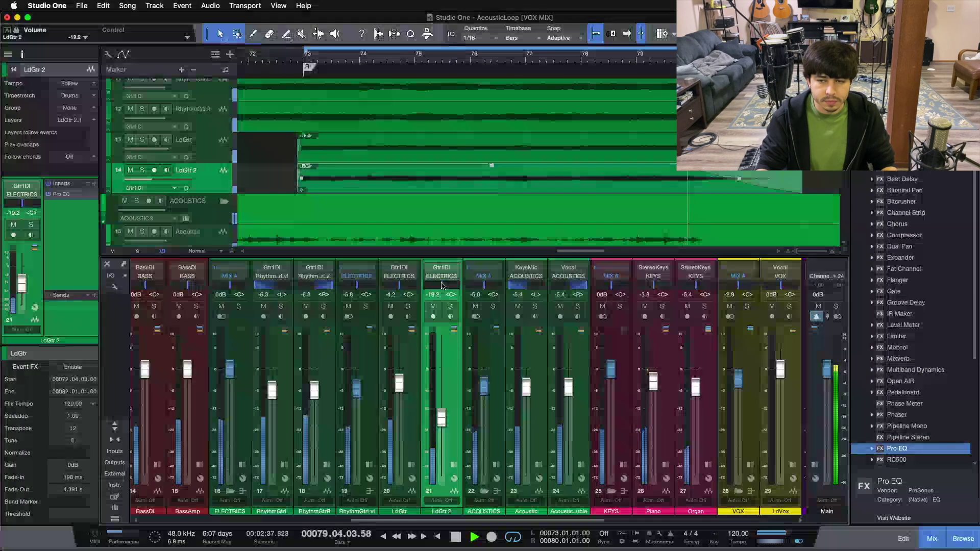
Try LdGtr 2 panned right, pan it hard left instead, raise its fader to -17.5 dB and stop playback
drag(442, 284, 492, 289)
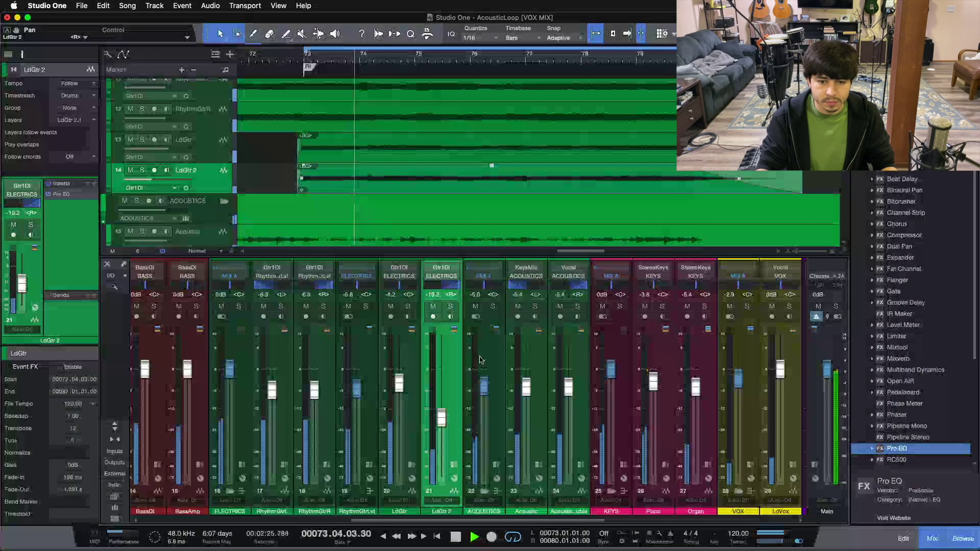
drag(442, 418, 442, 414)
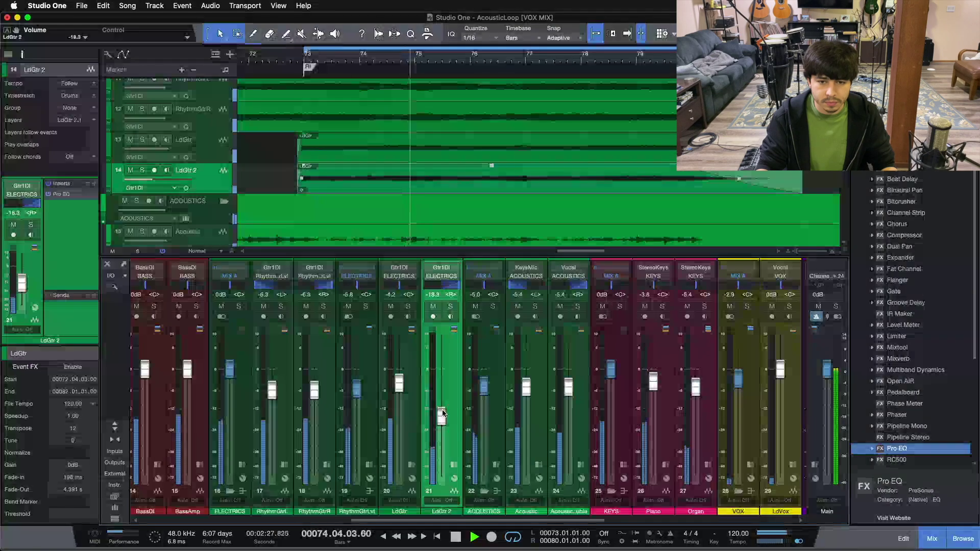
drag(442, 284, 442, 419)
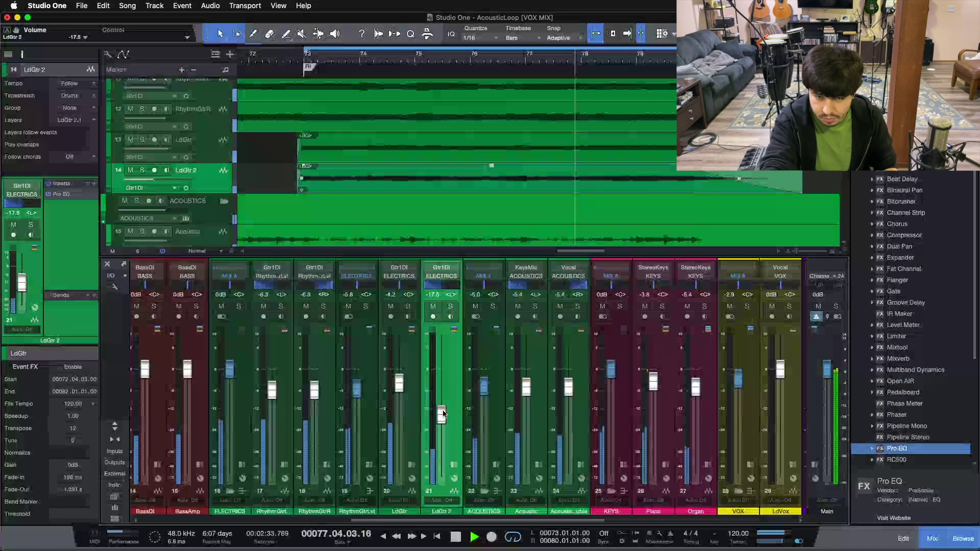
key(space)
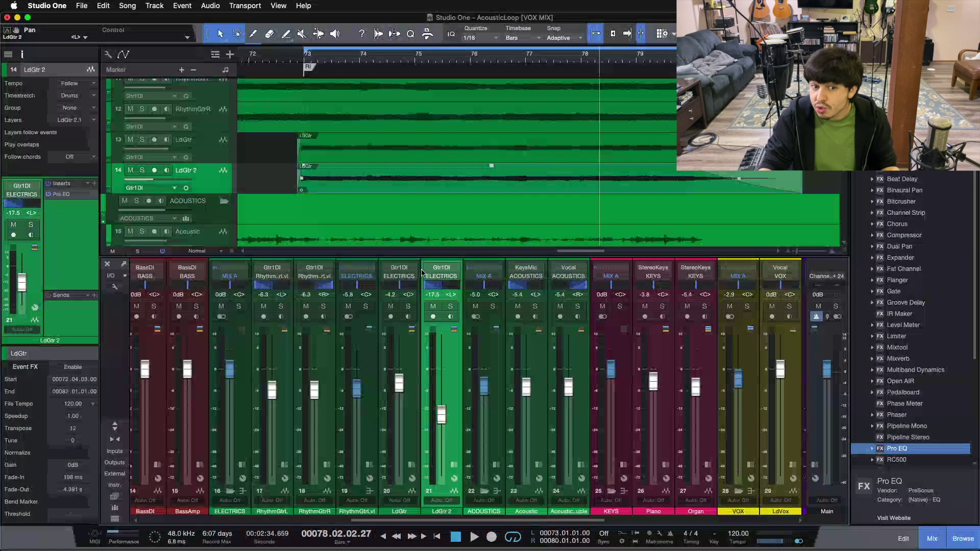
mouse_move(433, 288)
mouse_down()
mouse_move(445, 287)
mouse_move(419, 291)
mouse_up()
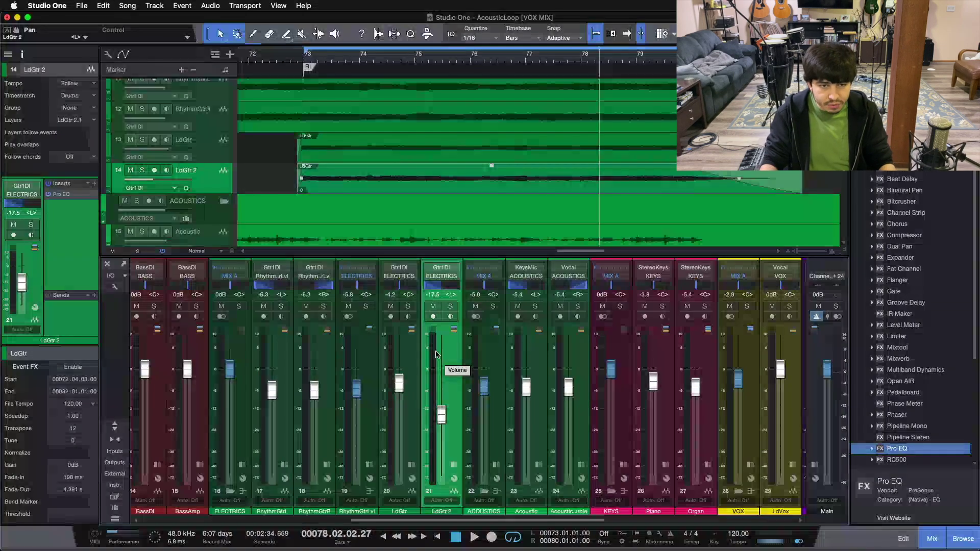
Play the mix from bar 72 through the lead section, toggling the mute on LdGtr 2 to compare with and without it, and stop playback
click(275, 57)
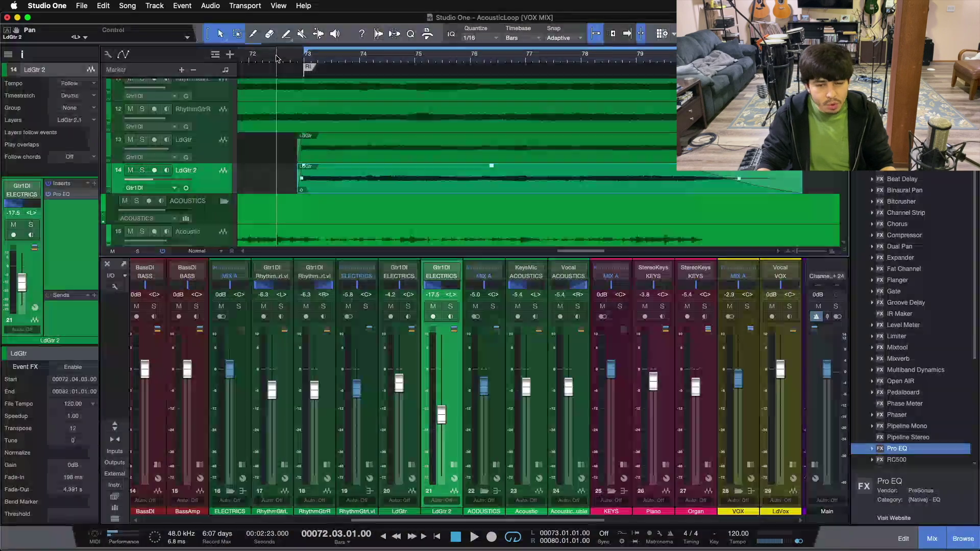
key(KP_1)
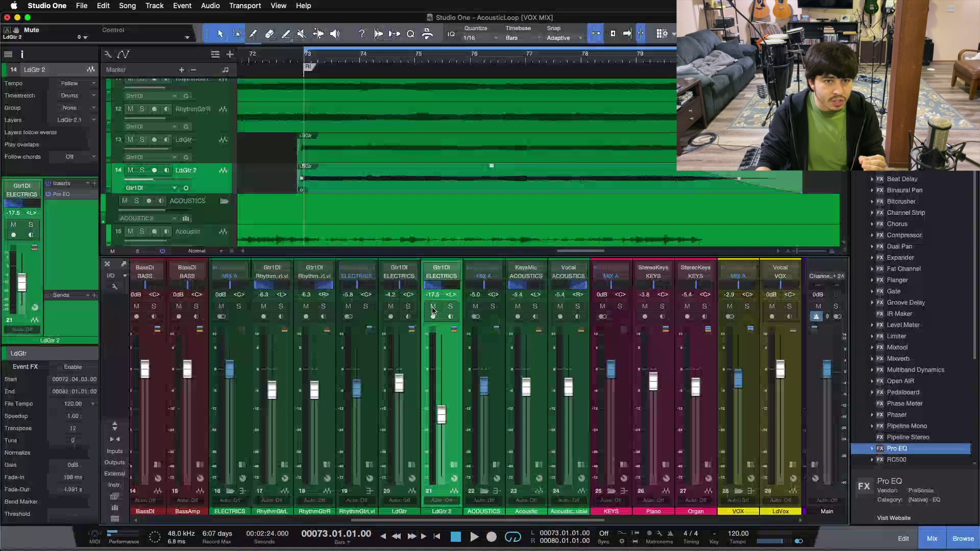
click(249, 55)
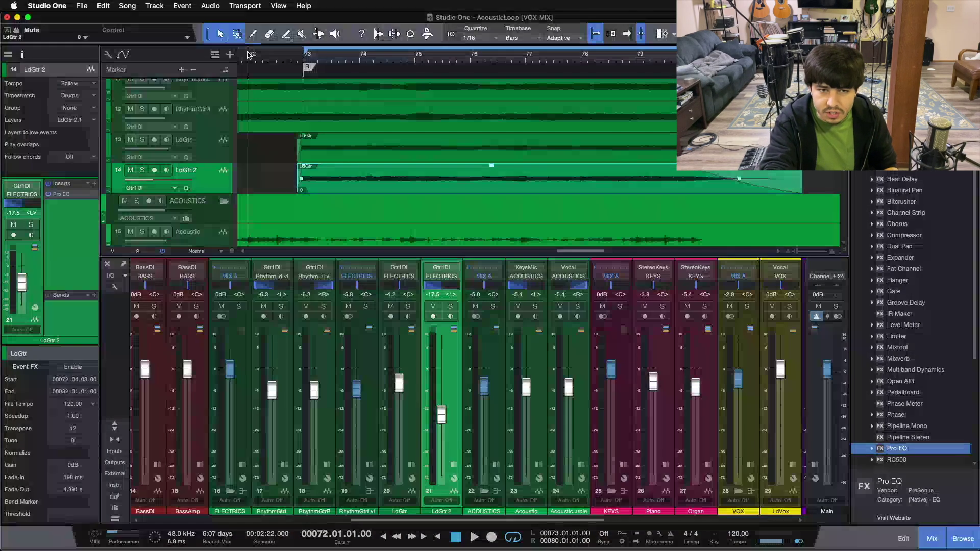
key(space)
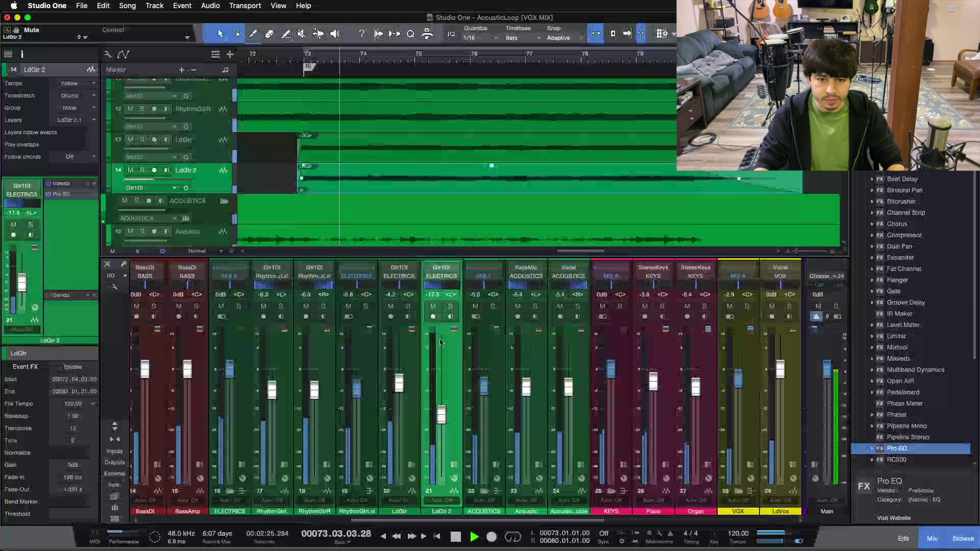
click(432, 307)
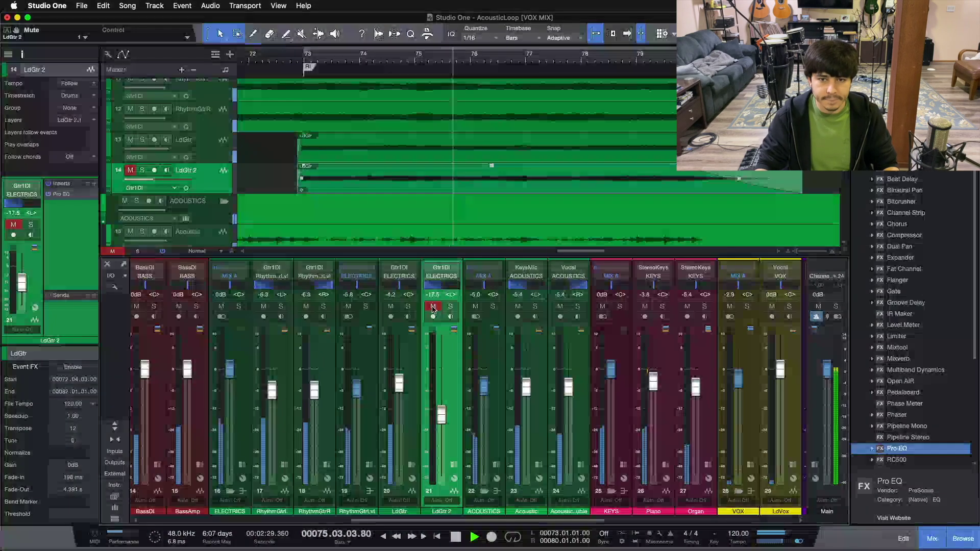
click(433, 307)
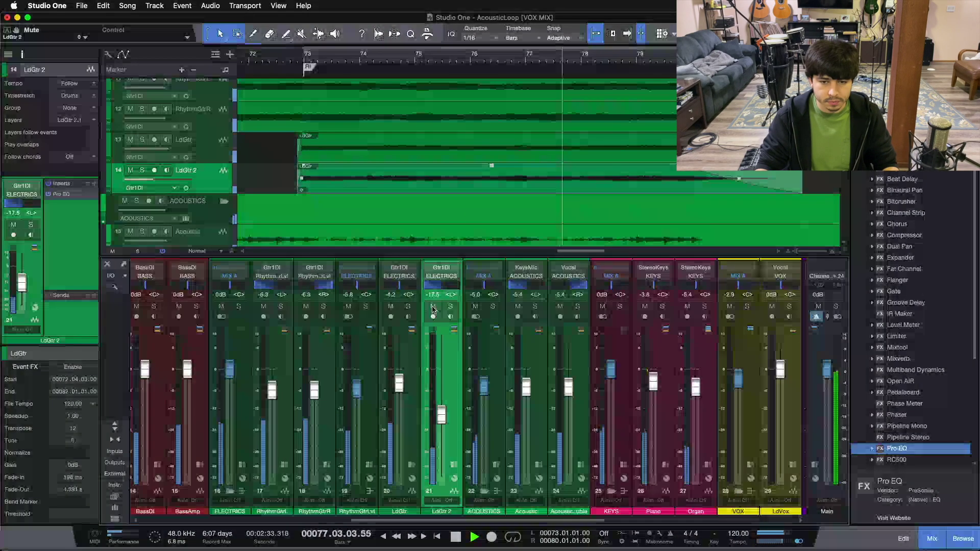
click(433, 307)
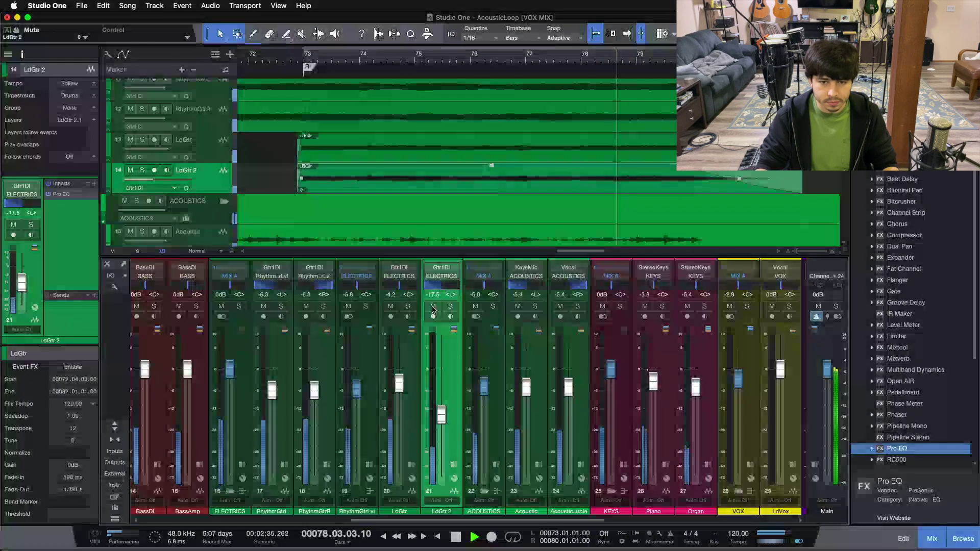
click(433, 307)
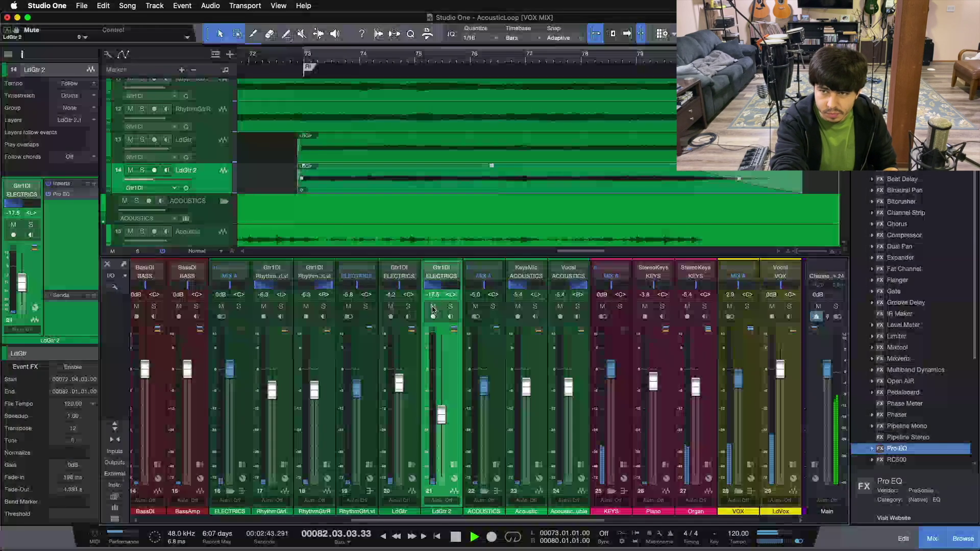
key(space)
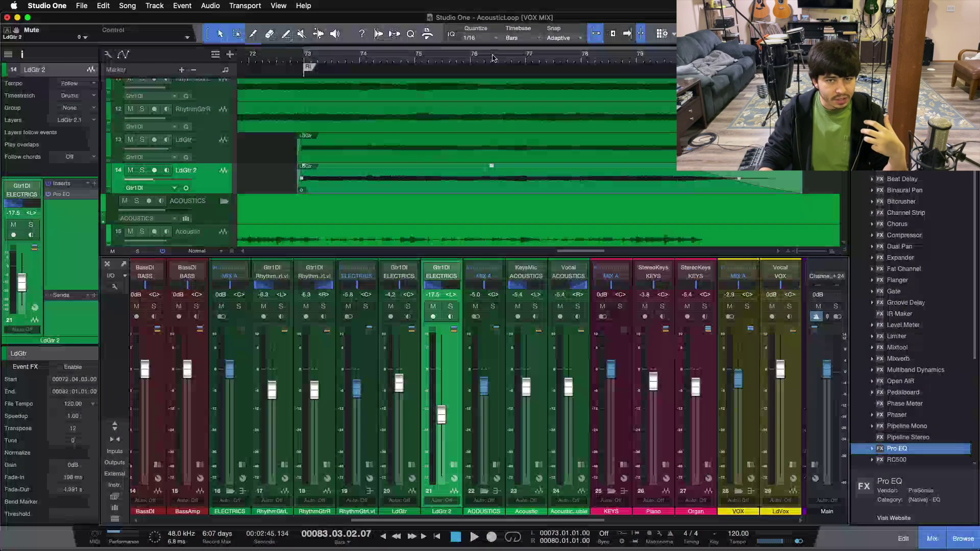
Deselect the LdGtr 2 event in the full song arrangement and return the playback cursor to bar 73
key(w)
scroll(516, 72, left, 5)
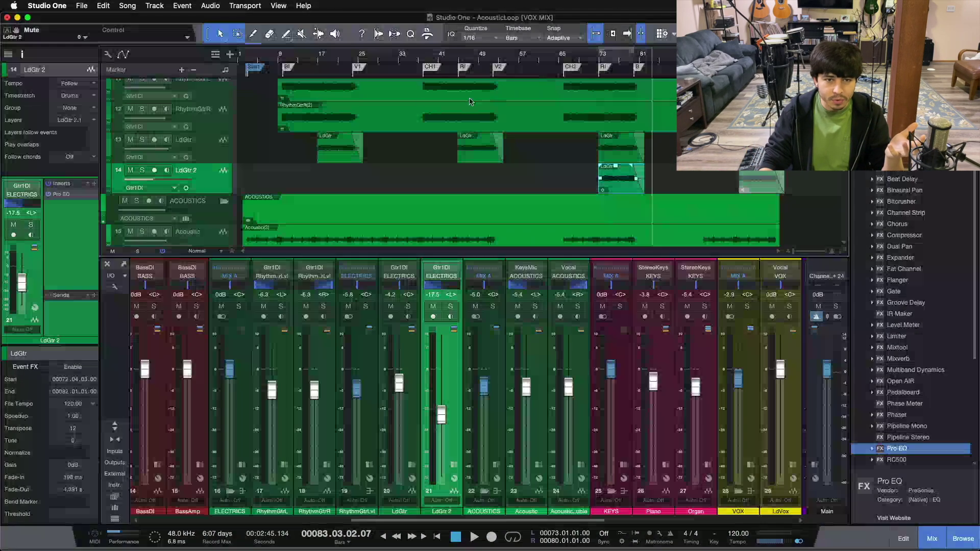
scroll(337, 92, up, 1)
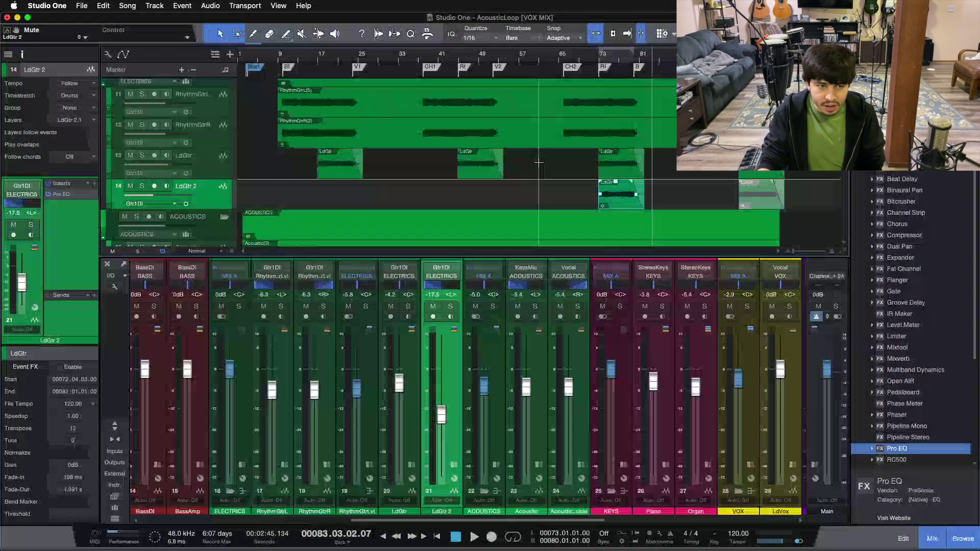
click(539, 162)
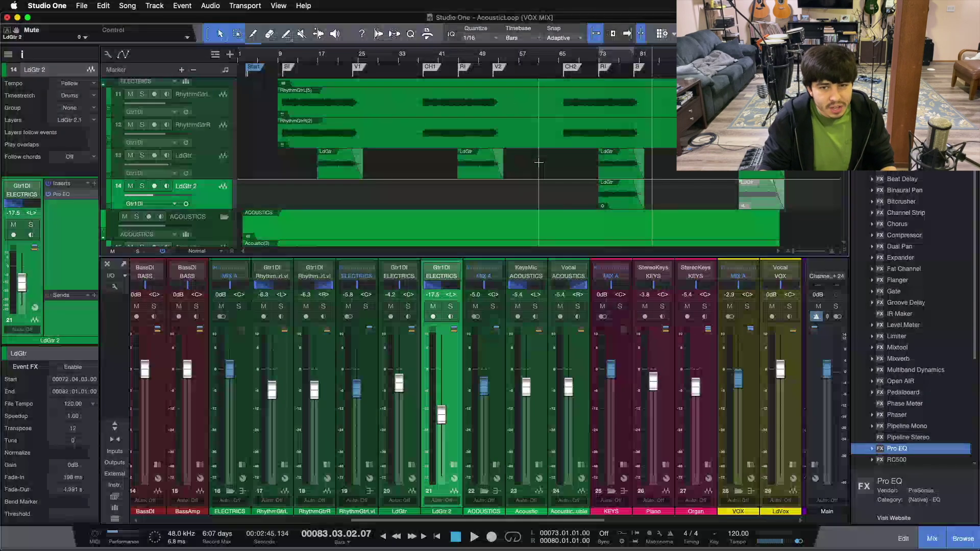
key(End)
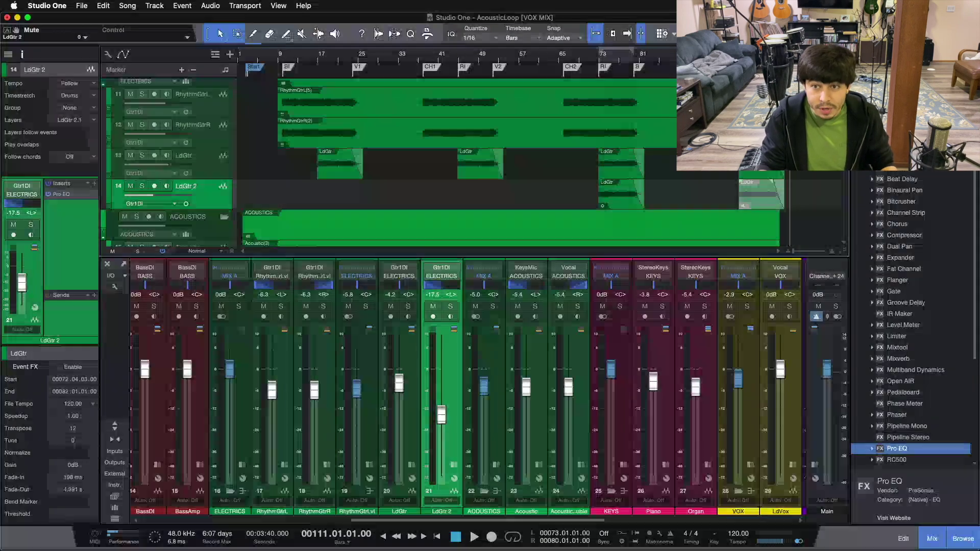
click(601, 58)
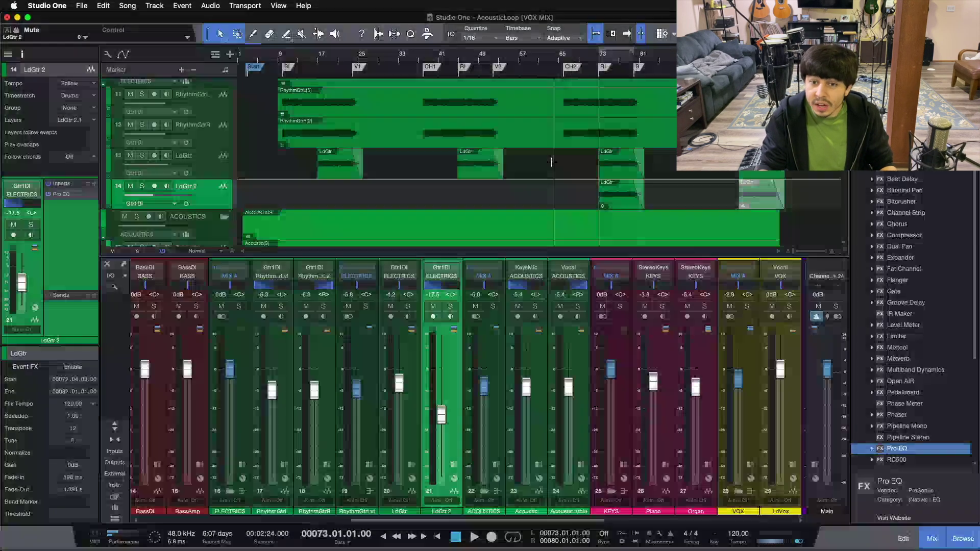